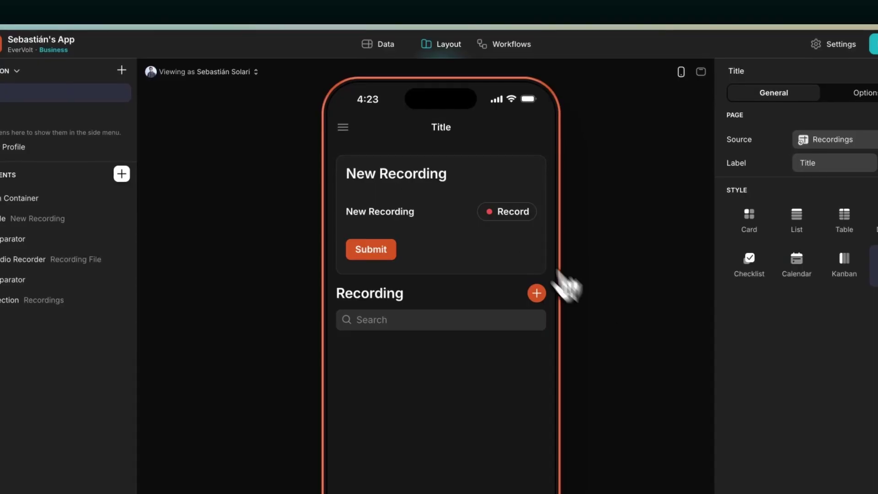
- Try the preview by recording a voice note and opening its detail, then view the Recordings data table
left_click(508, 211)
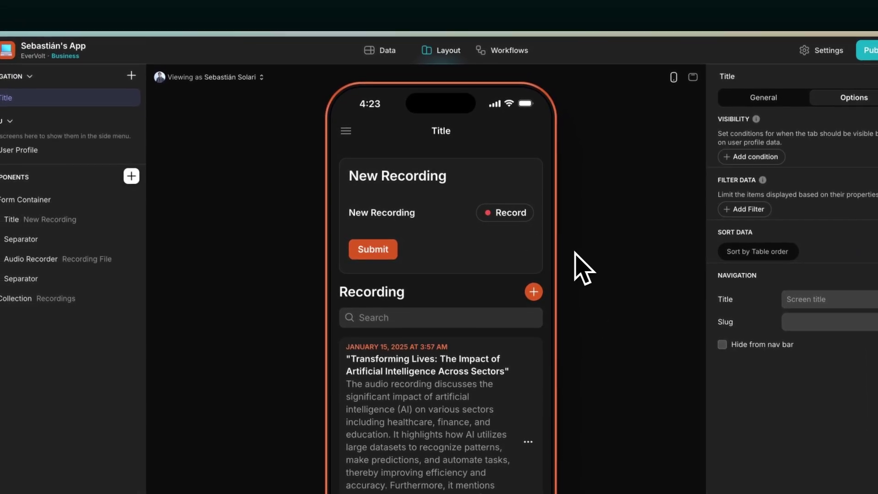
left_click(493, 411)
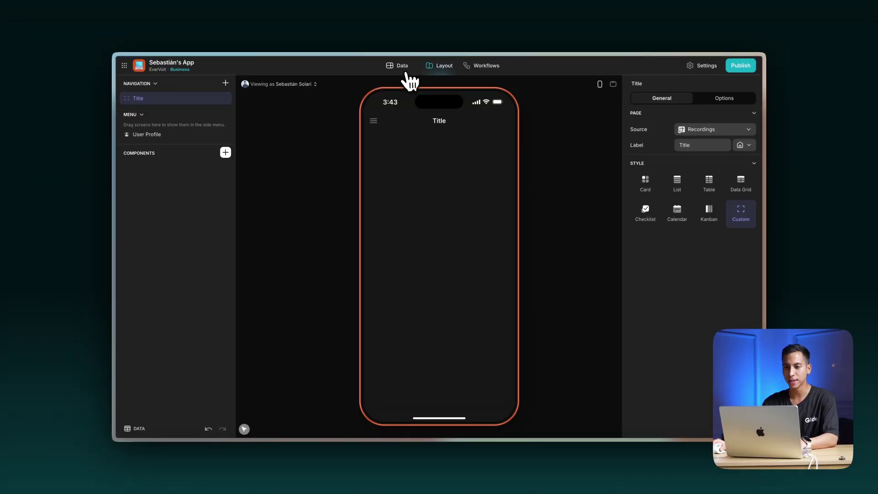
left_click(405, 69)
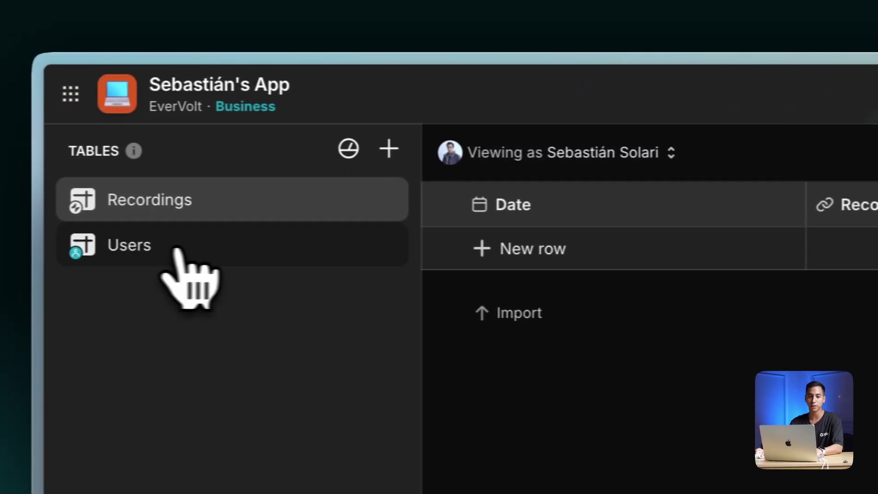
left_click(158, 115)
left_click(224, 203)
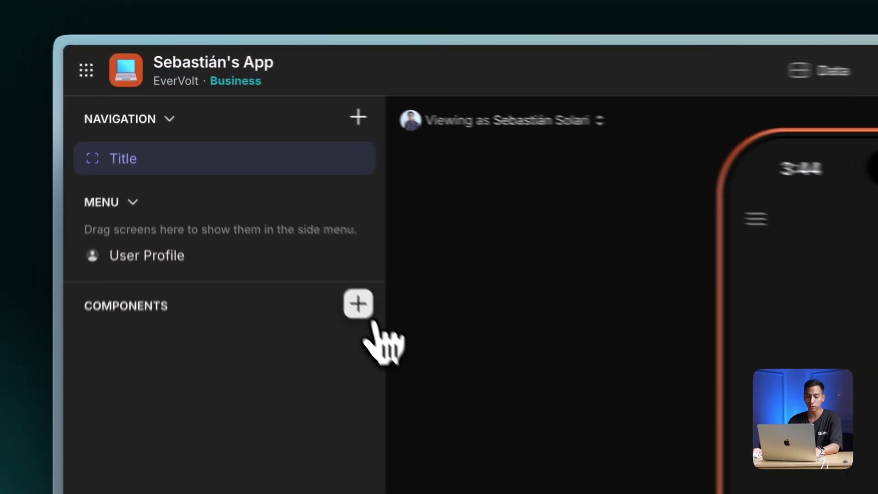
- Insert a Form Container for Recordings into the screen
left_click(225, 151)
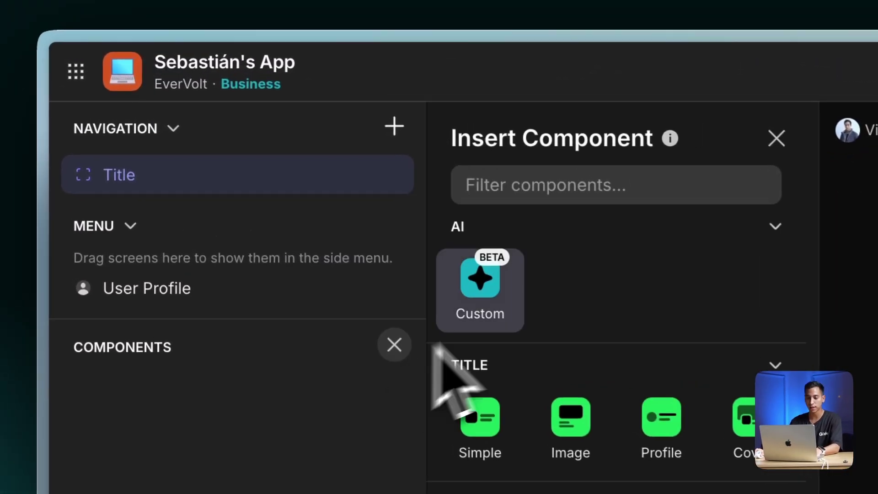
type("form")
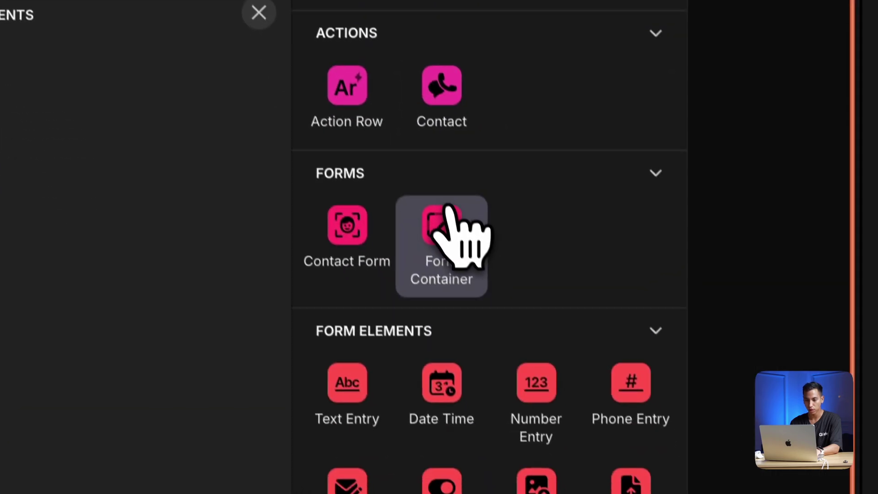
left_click(447, 219)
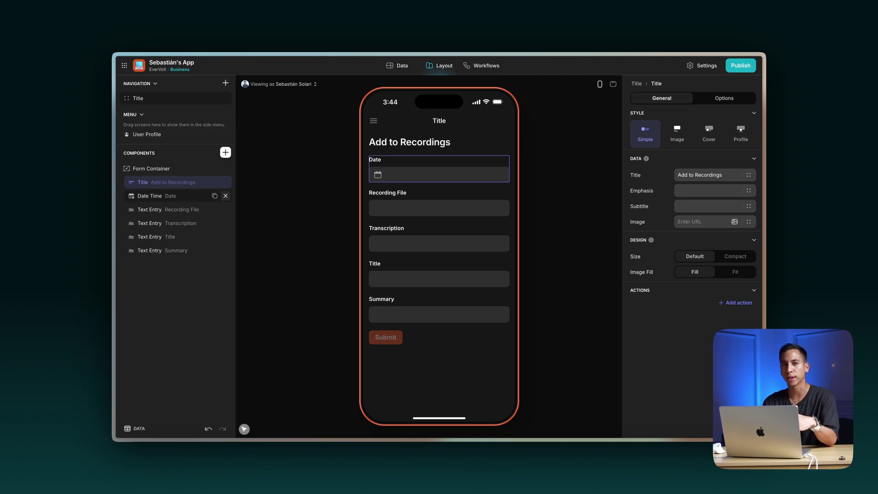
- Remove the Date Time and Recording File fields from the form
left_click(253, 196)
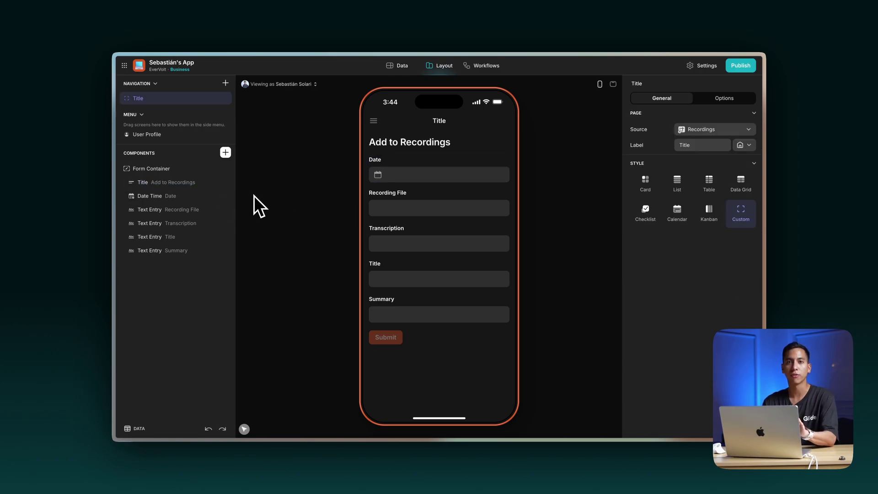
left_click(225, 195)
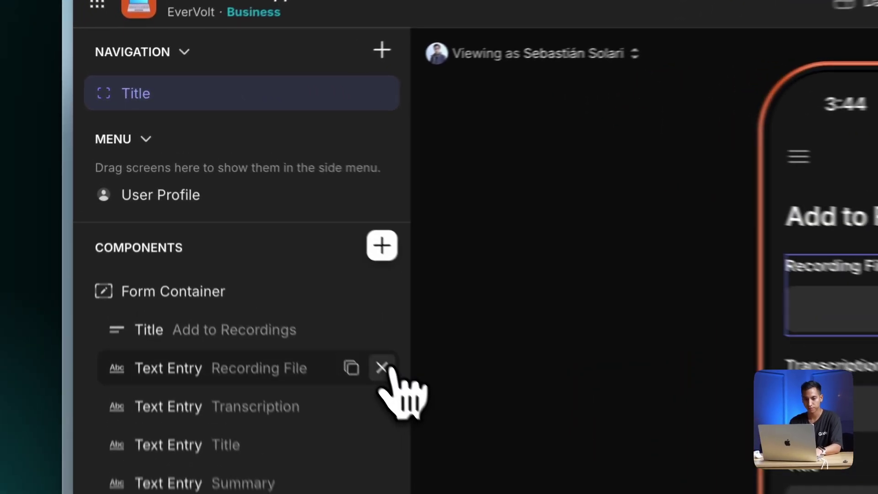
left_click(224, 196)
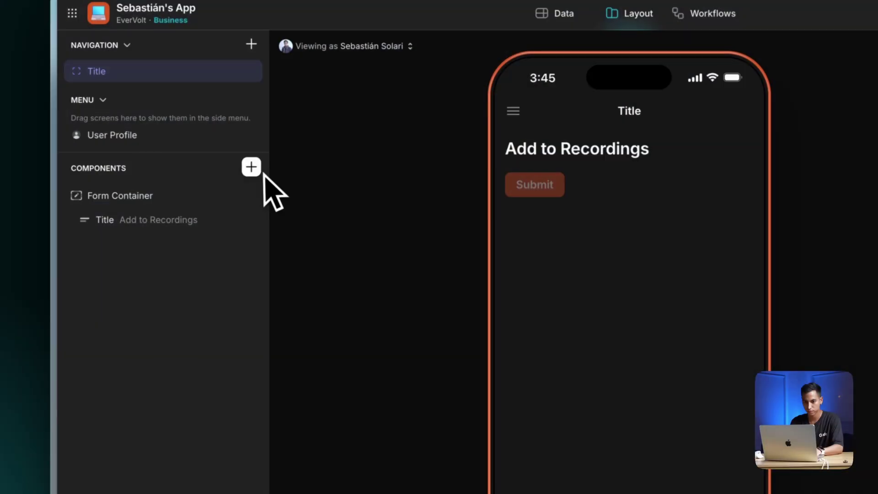
- Add an Audio Recorder below the form title that saves to the Recording File column
left_click(252, 166)
type("aud")
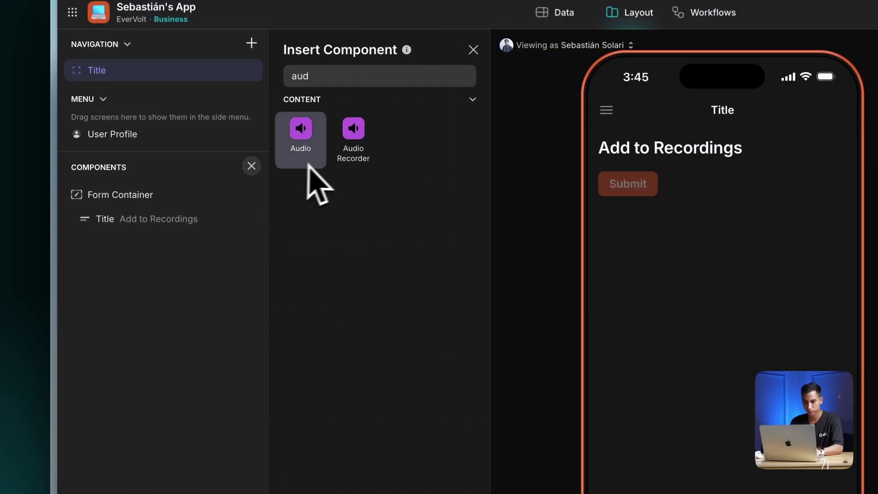
left_click(339, 157)
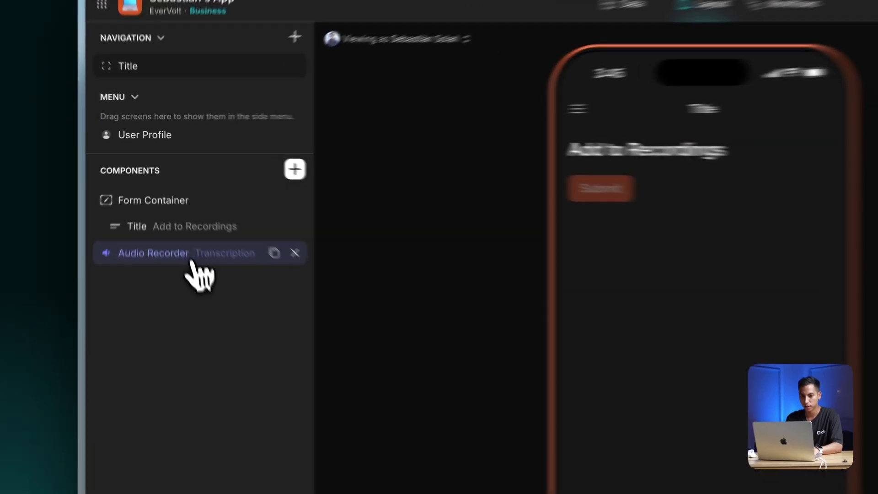
mouse_move(171, 198)
left_mouse_down()
mouse_move(172, 185)
mouse_move(170, 195)
left_mouse_up()
left_click_drag(204, 292, 204, 297)
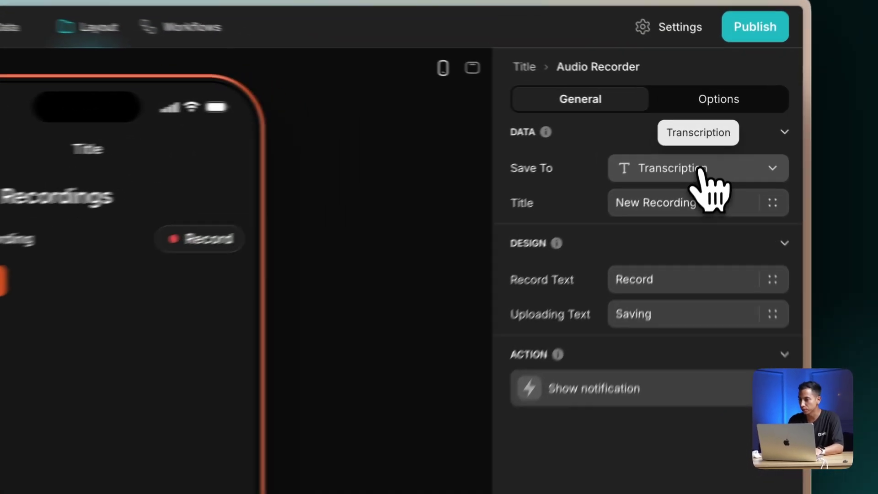
left_click(718, 133)
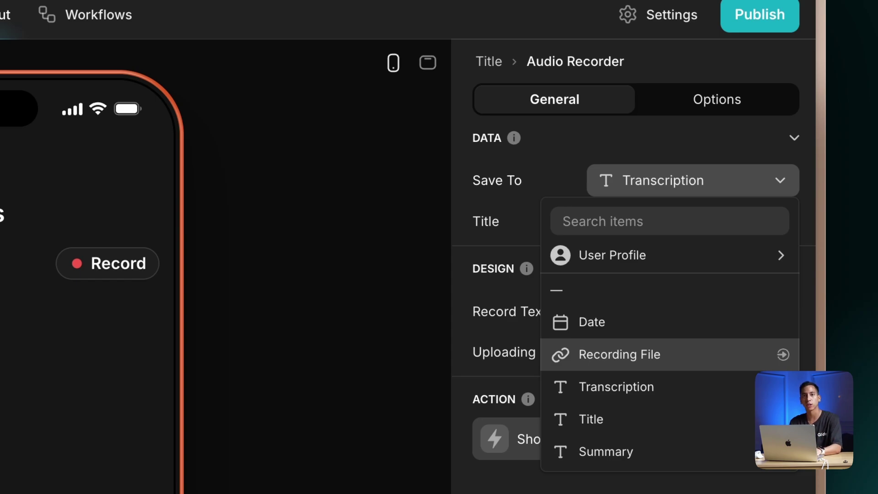
left_click(696, 365)
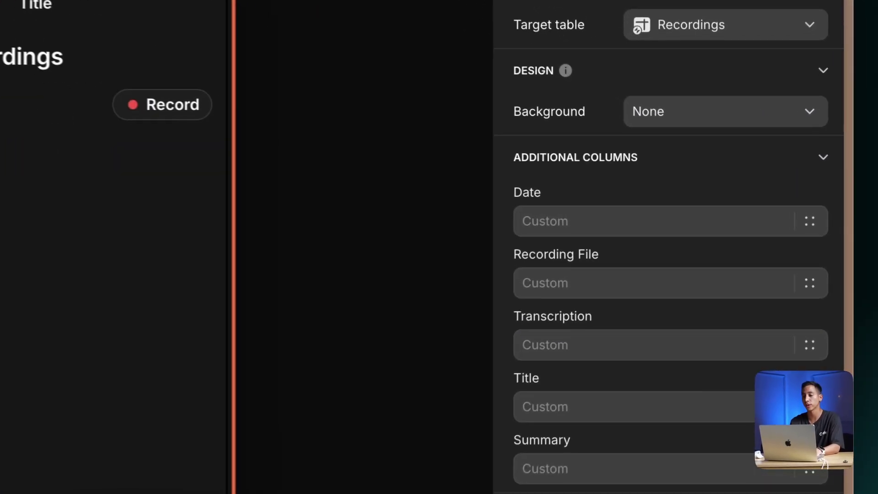
- Set the form's Date additional column to Current date/time
left_click(555, 224)
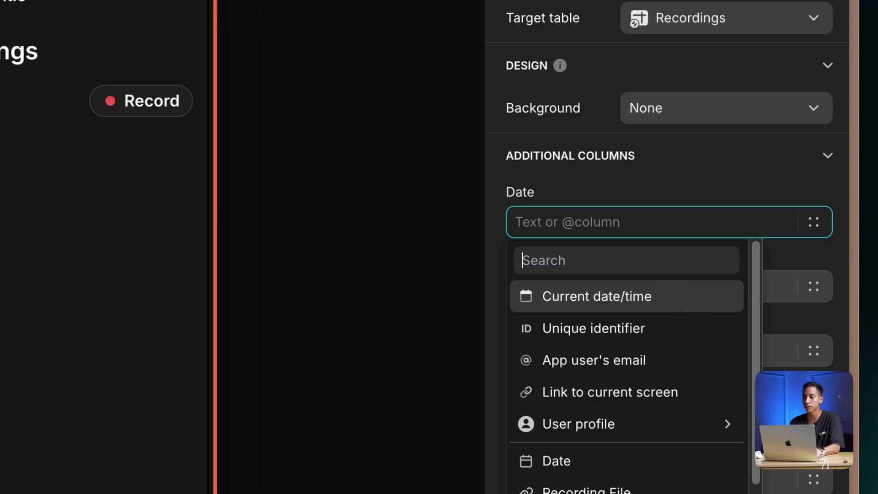
left_click(690, 296)
left_click(447, 220)
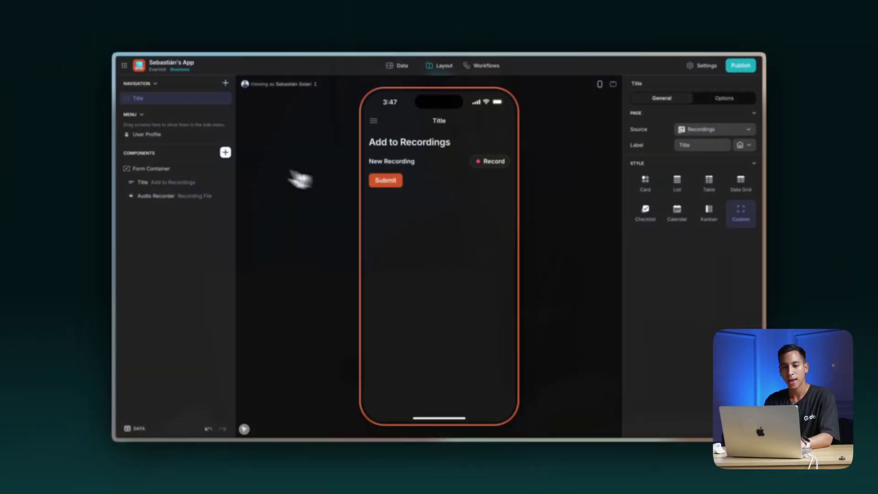
- Add a Separator under the title and a line-less duplicate below the Audio Recorder
left_click(211, 154)
type("sep")
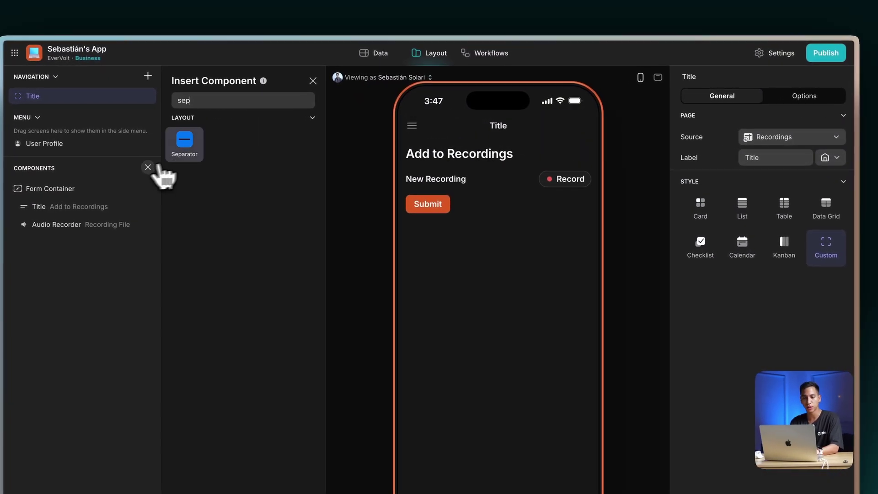
left_click(240, 132)
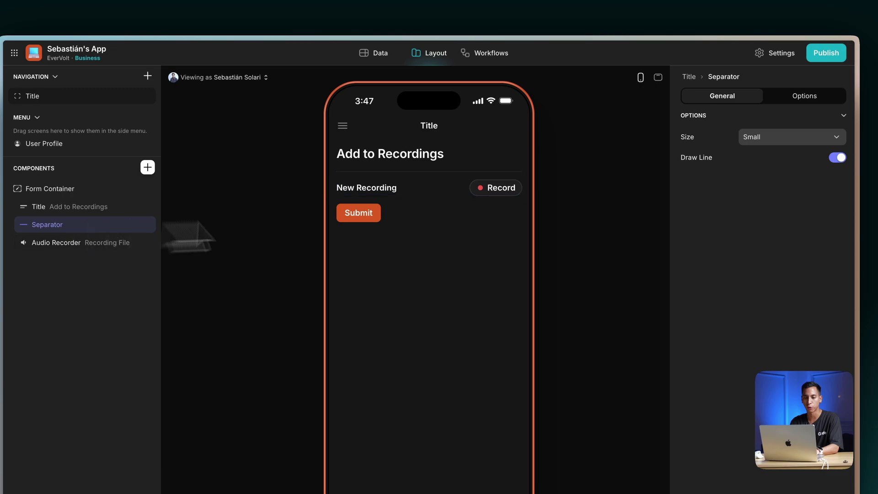
left_click(587, 188)
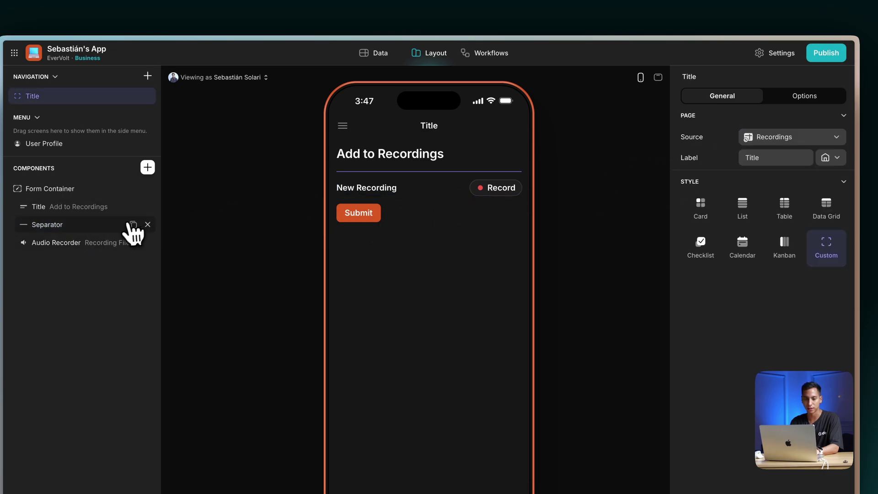
left_click(133, 224)
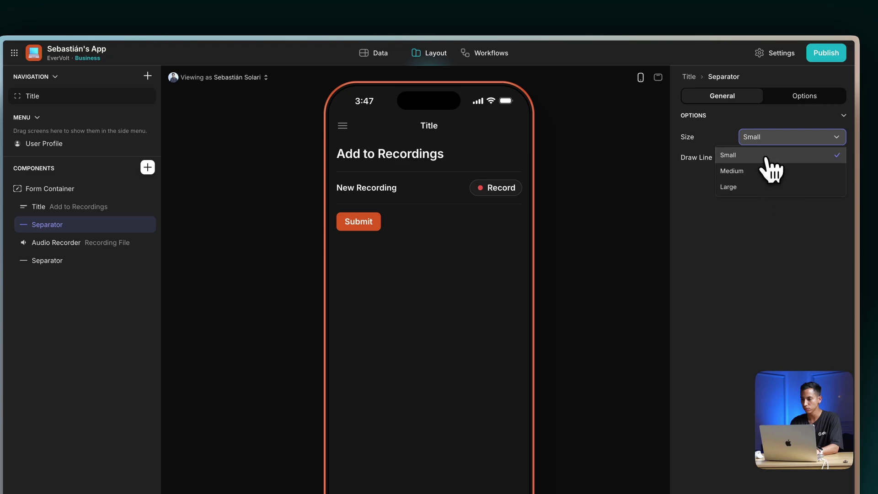
left_click(114, 242)
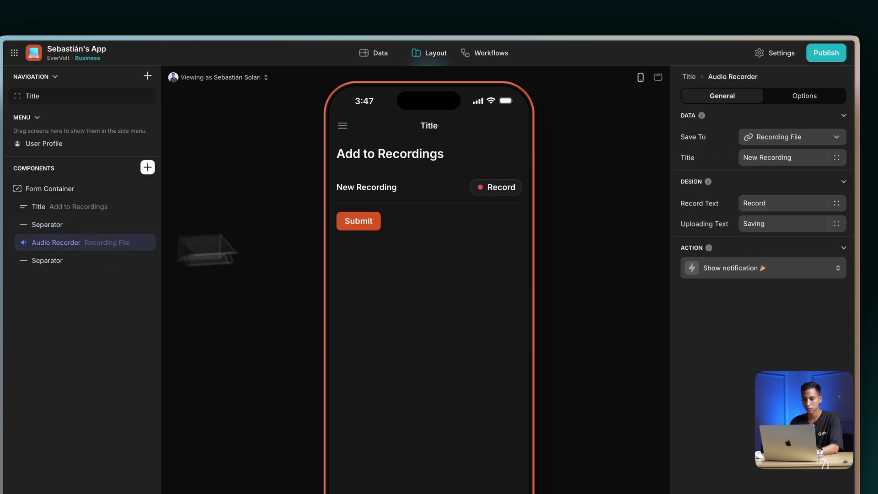
left_click(80, 260)
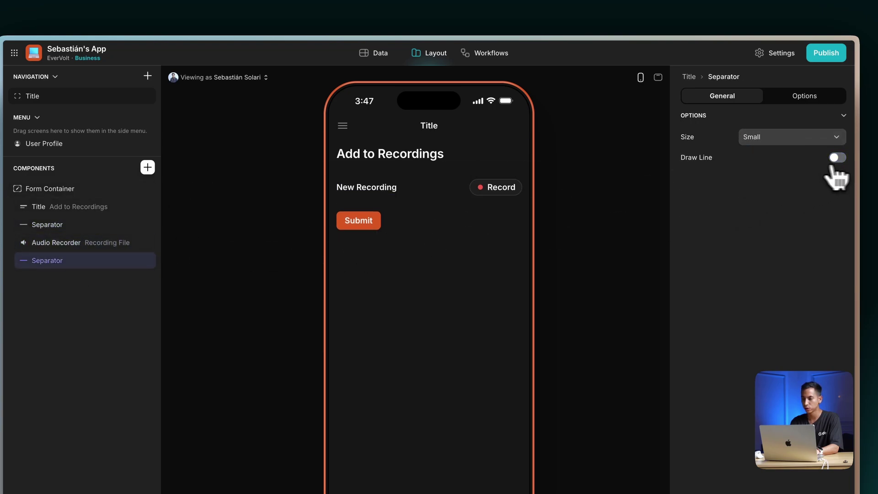
key("Escape")
- Give the Form Container a Card background
left_click(105, 189)
left_click(800, 182)
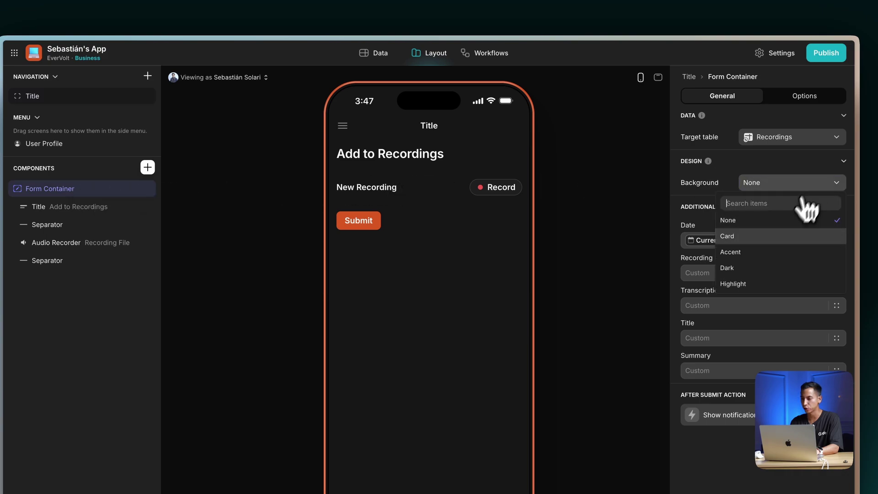
left_click(771, 241)
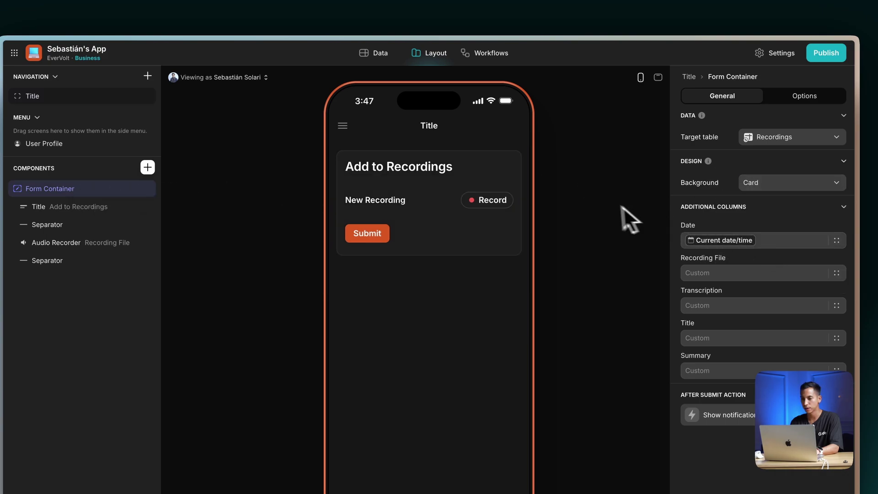
key("Escape")
left_click(62, 206)
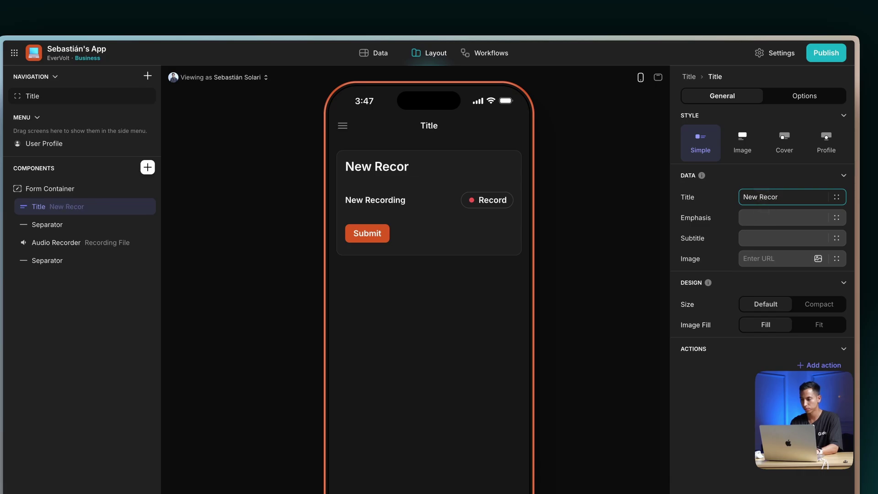
- Finish changing the form heading's title to 'New Recording'
key("Escape")
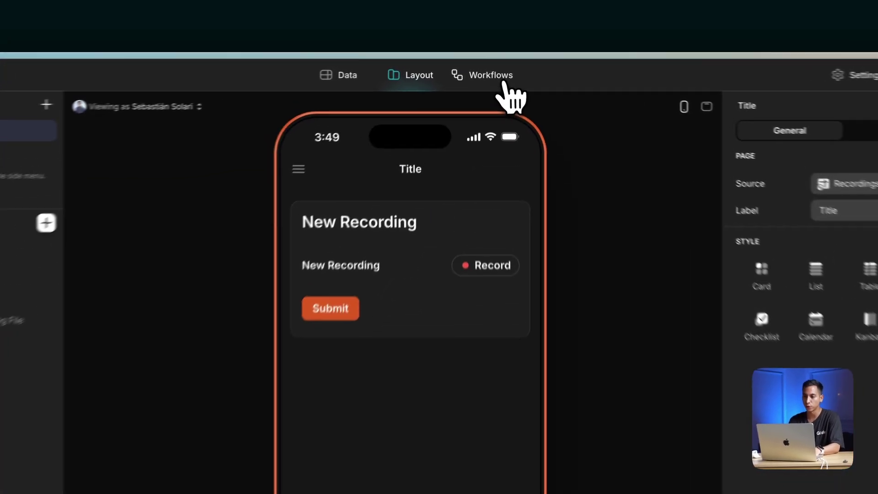
- Start a new workflow with the App interaction trigger on Recordings rows
left_click(504, 83)
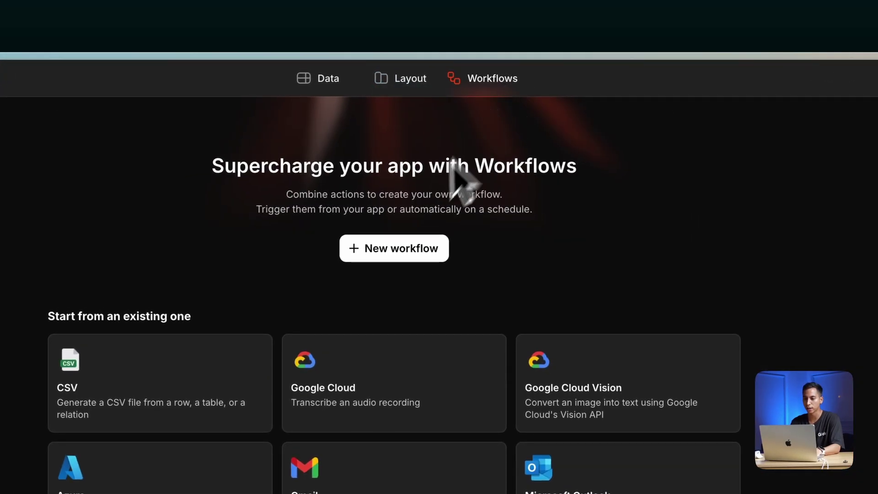
left_click(392, 256)
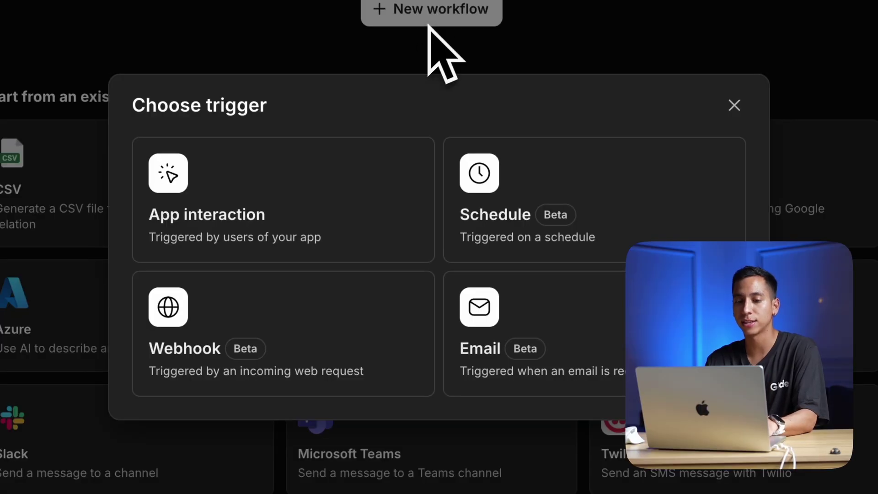
left_click(329, 196)
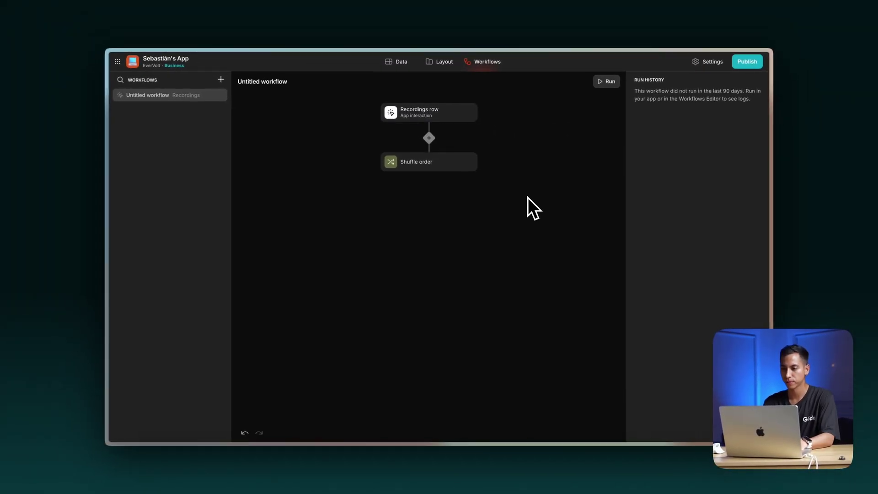
- Delete the default Shuffle order step from the workflow
left_click(457, 165)
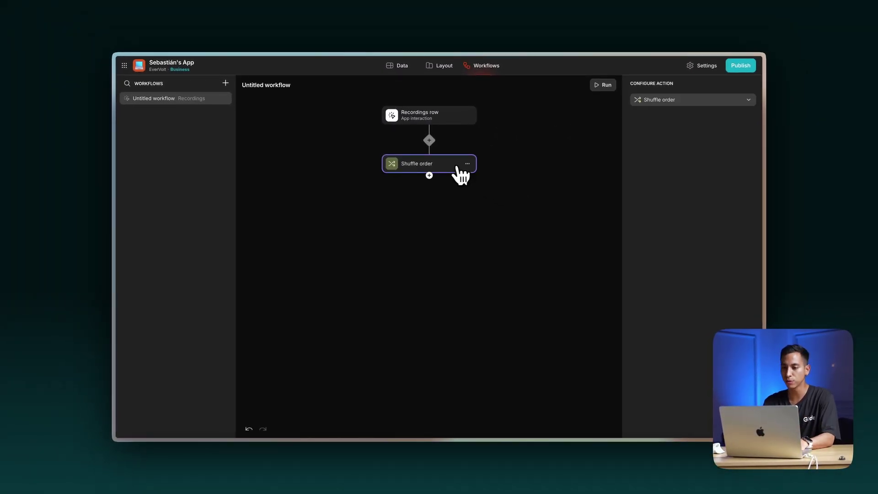
left_click(467, 164)
left_click(505, 222)
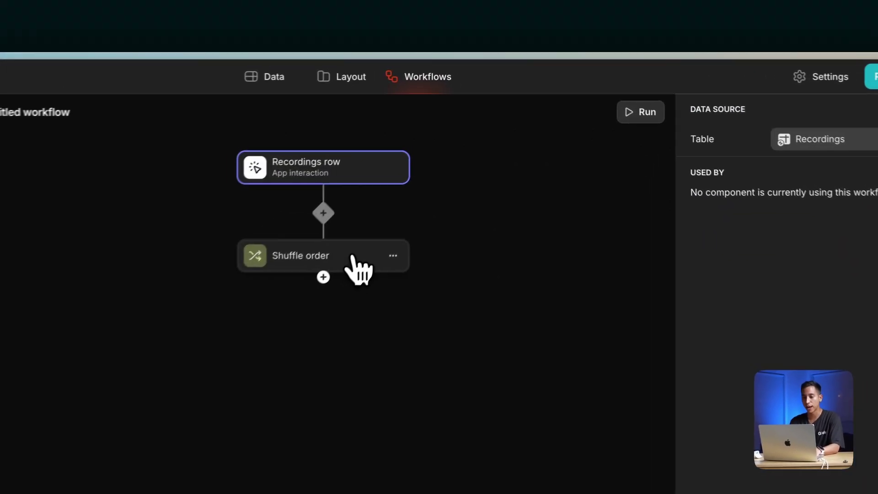
- Change the step to AI Audio to Text with Audio URL Recording File and results to Transcription
left_click(448, 165)
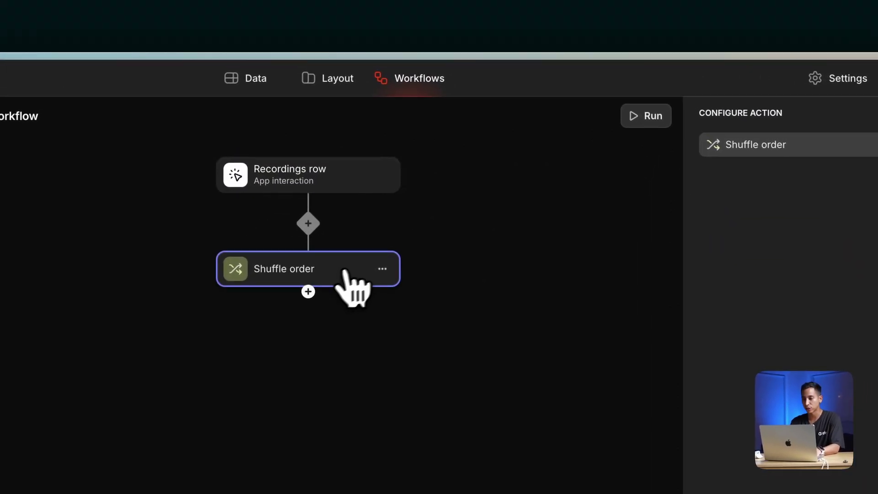
left_click(670, 101)
type("audio")
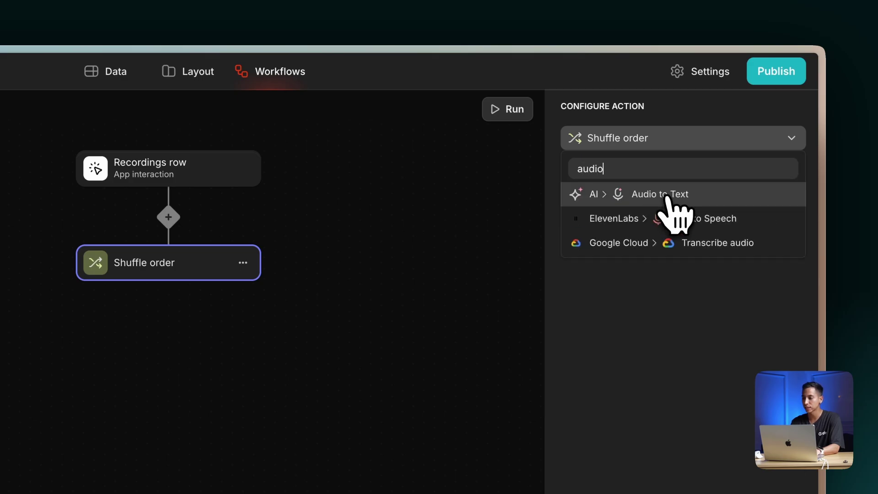
left_click(667, 195)
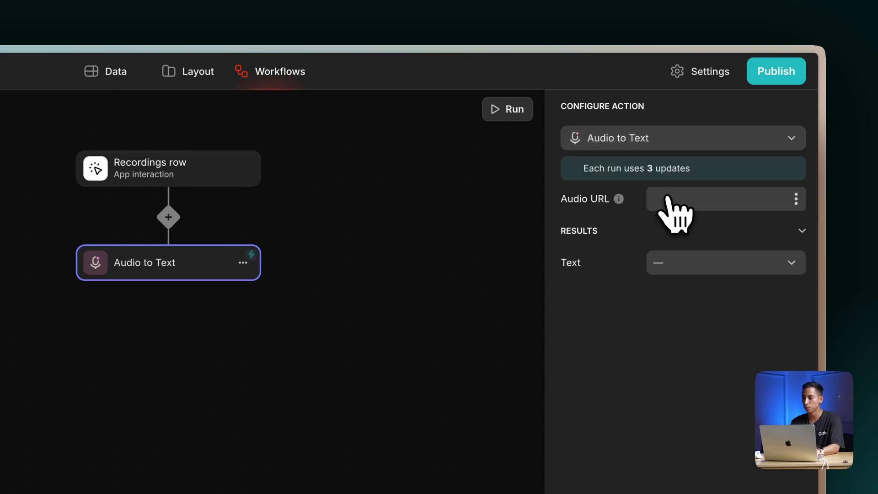
left_click(667, 199)
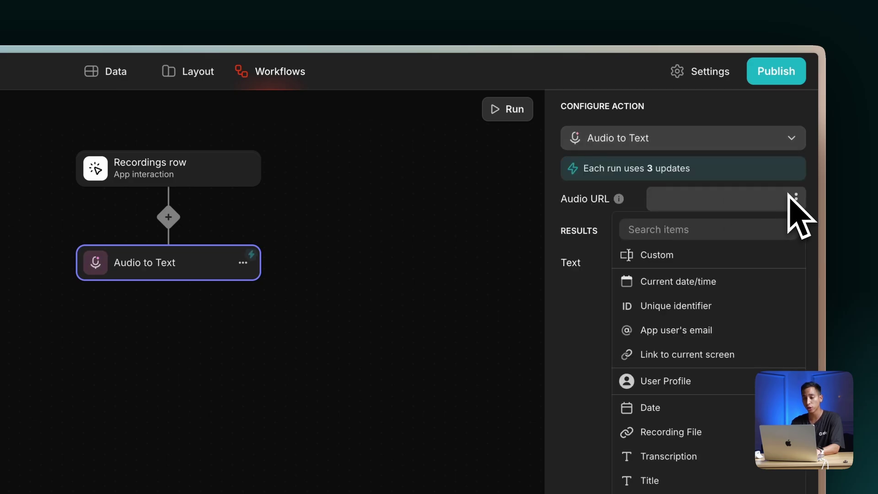
left_click(711, 432)
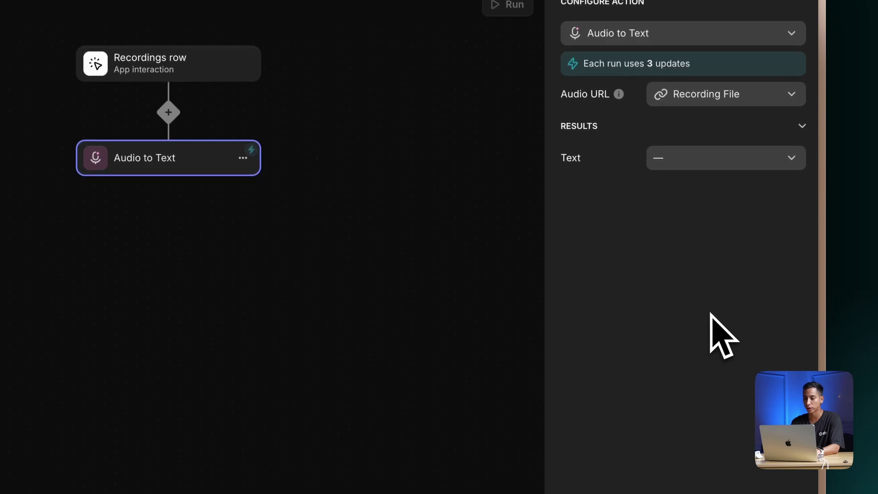
left_click(750, 160)
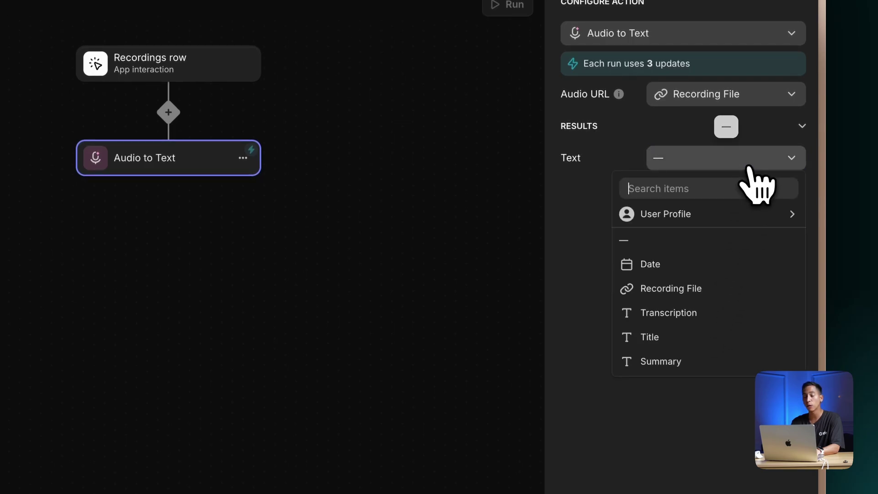
left_click(700, 320)
left_click(493, 254)
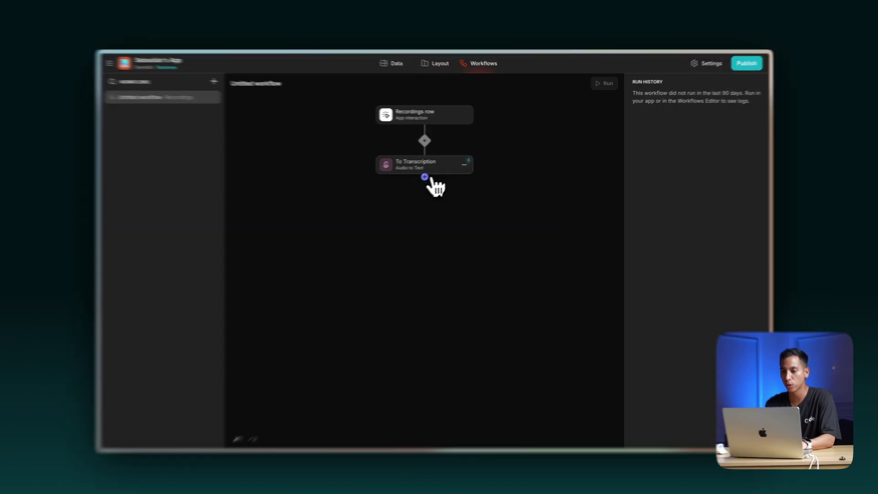
- Add a Generate Text step instructed to 'Generate a short title based on the transcription'
left_click(430, 179)
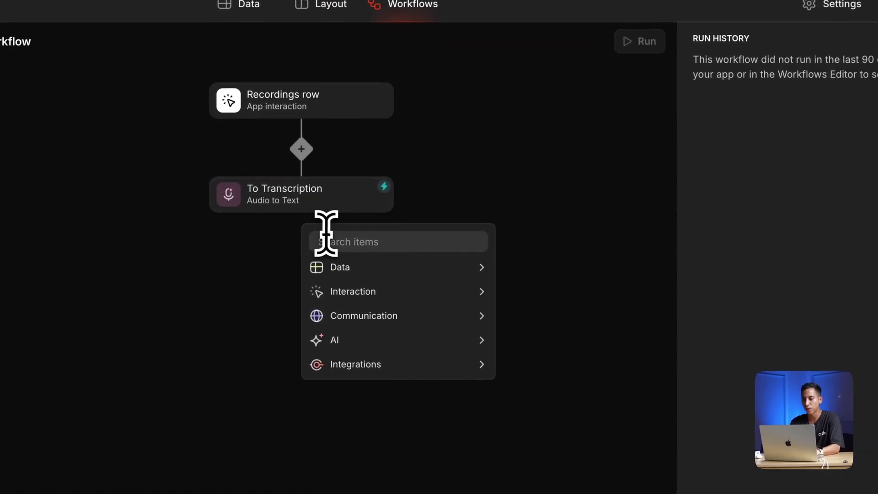
type("gene")
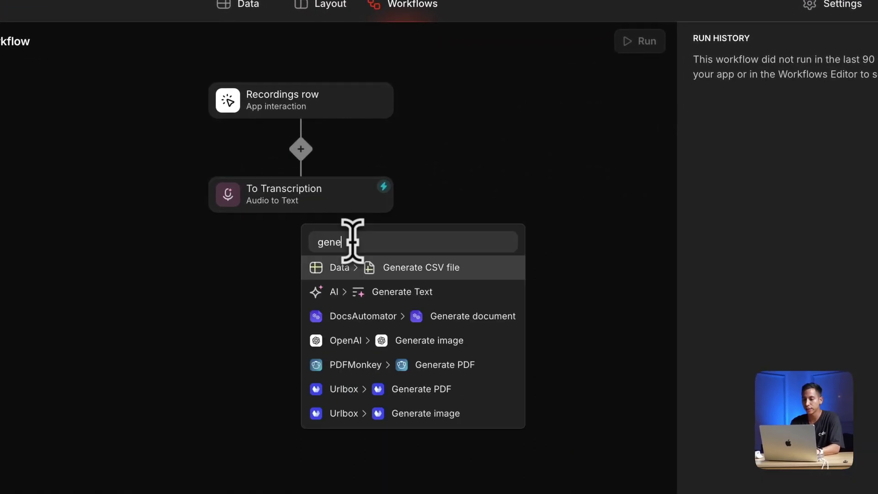
left_click(418, 293)
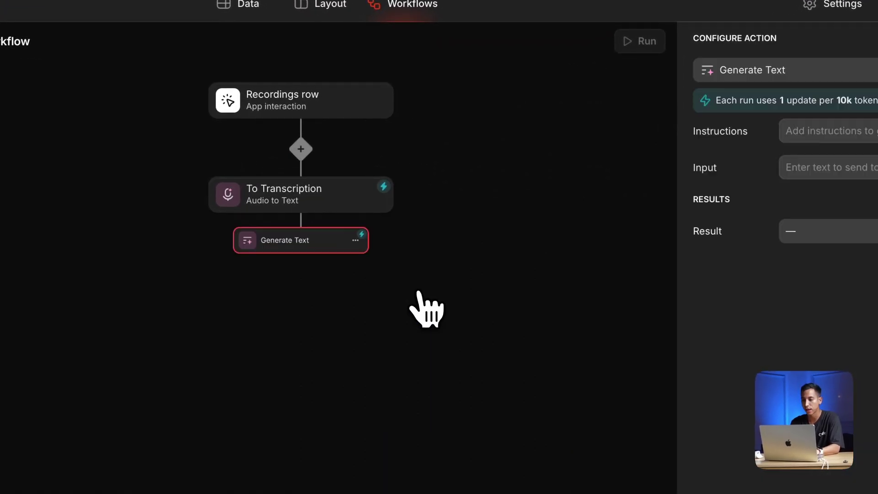
left_click(818, 132)
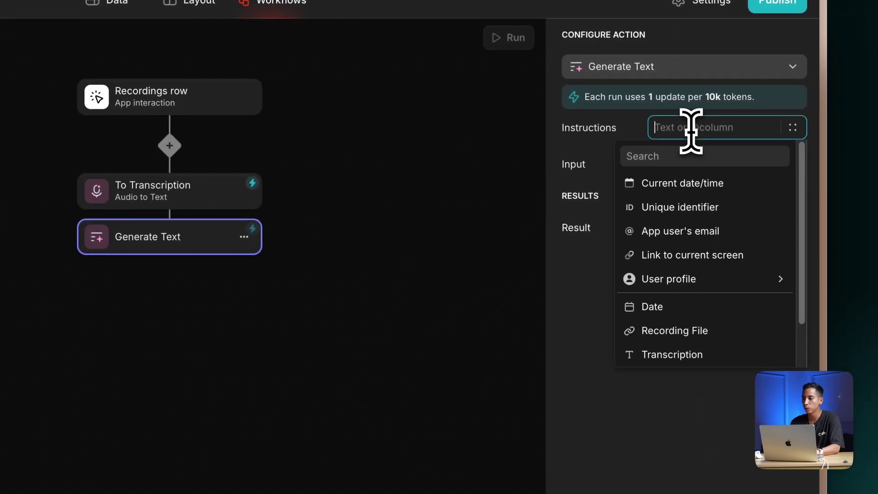
type("Generate a s")
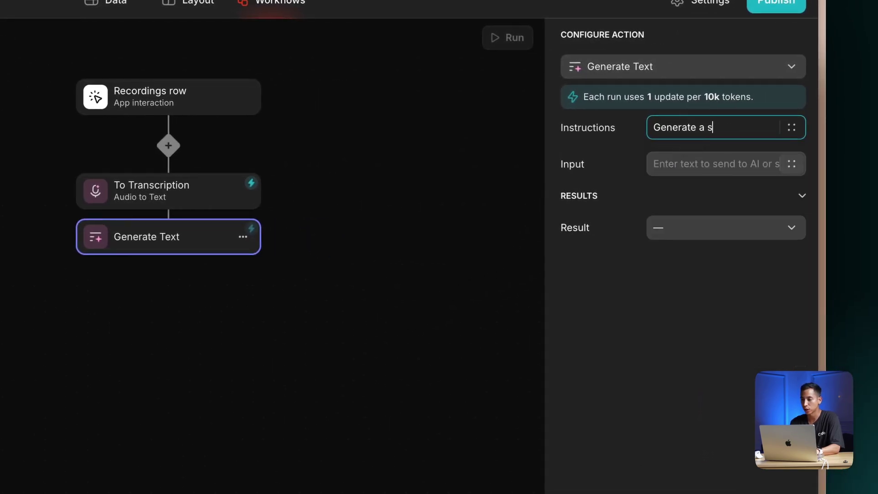
type("hort title based on the transcri")
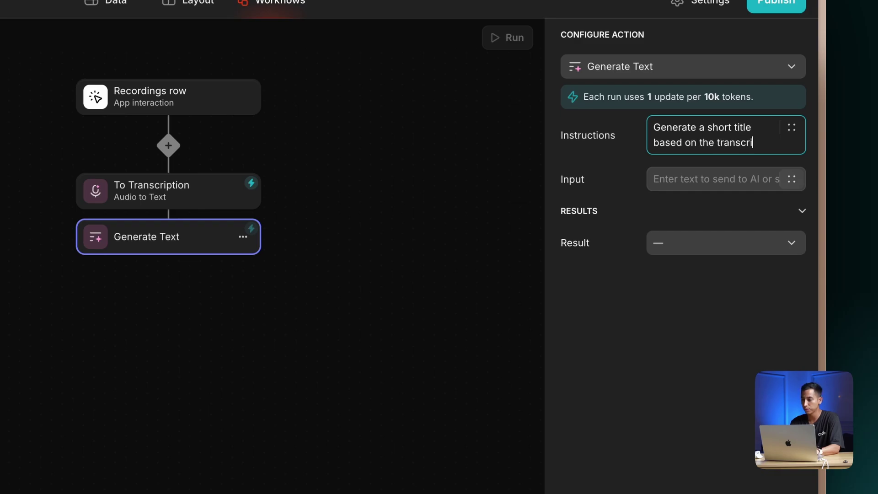
type("ption of a audio recording.")
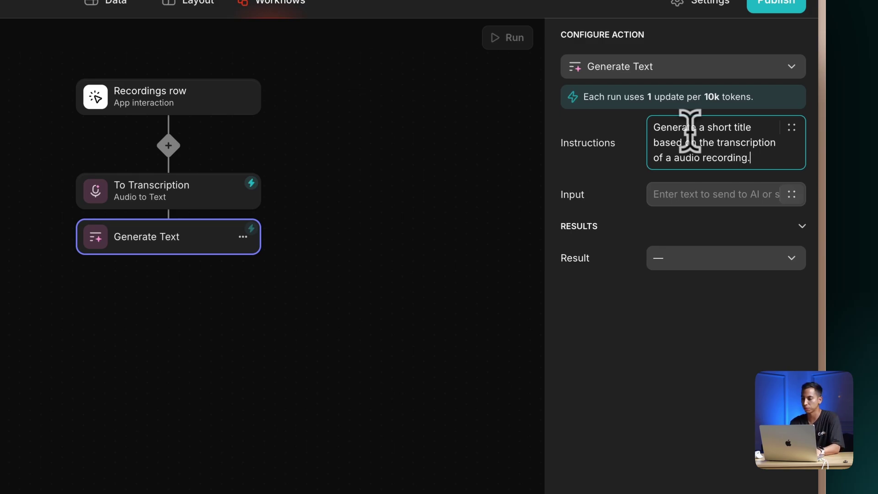
- Set the step's input to Transcription and save its result to Title
left_click(704, 189)
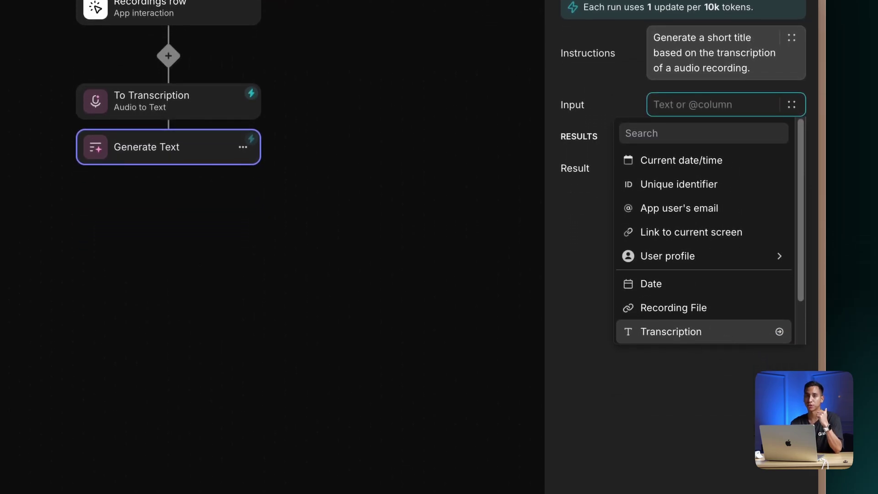
left_click(708, 330)
left_click(717, 168)
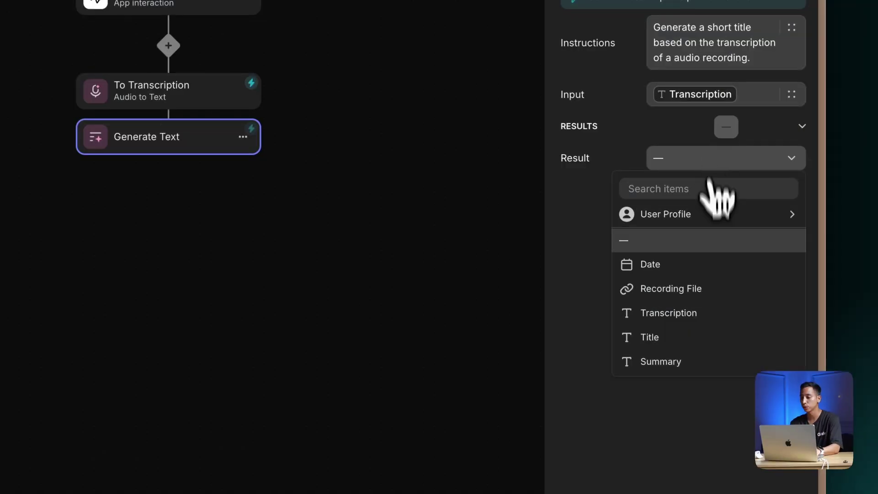
left_click(716, 336)
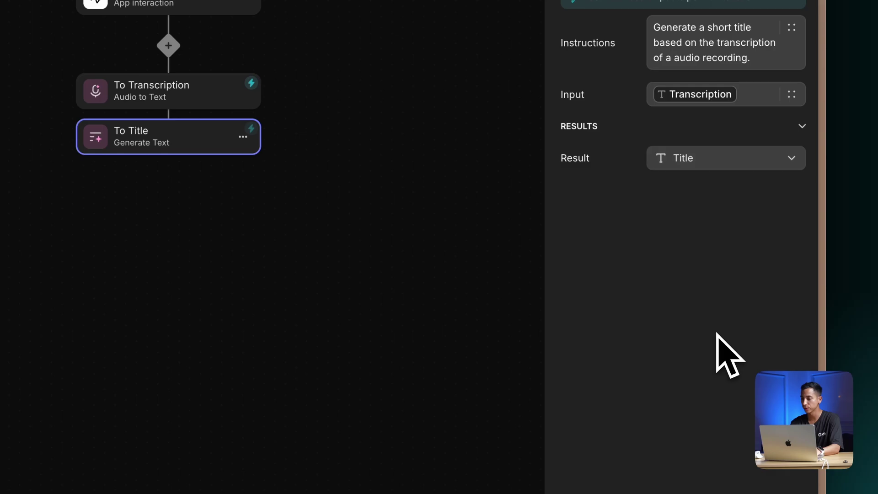
left_click(453, 264)
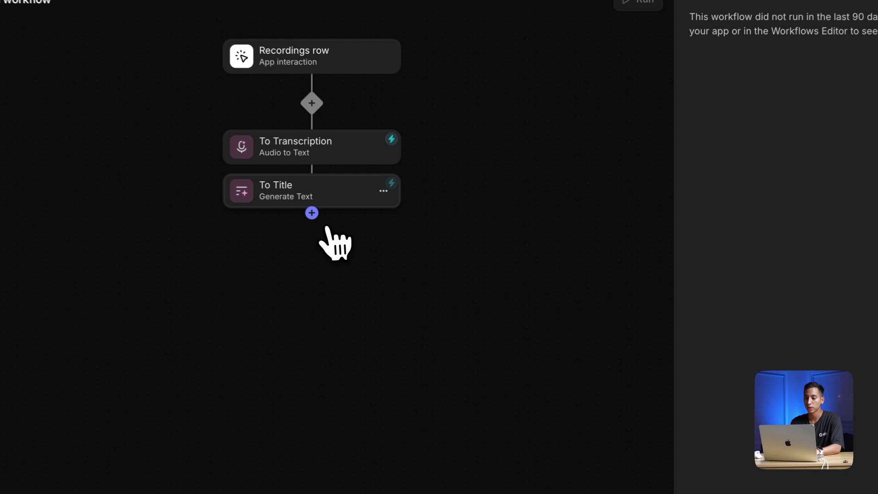
- Add another Generate Text step instructed to 'Generate a summary of this audio recording transcript'
left_click(429, 197)
type("gener")
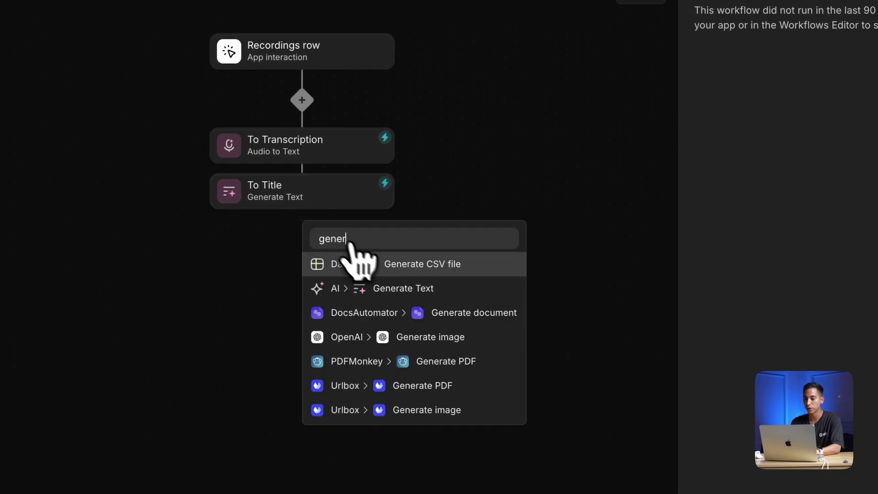
left_click(393, 287)
left_click(828, 84)
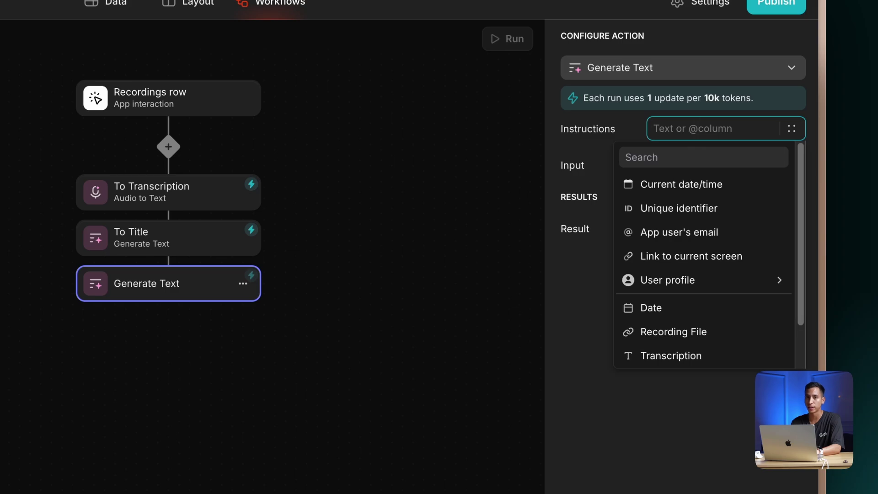
type("Generate a summary of")
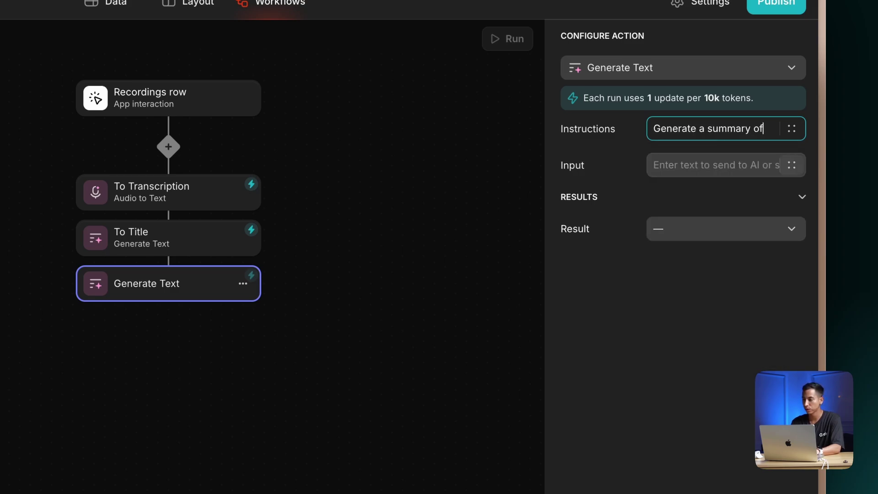
type(" this audio reco")
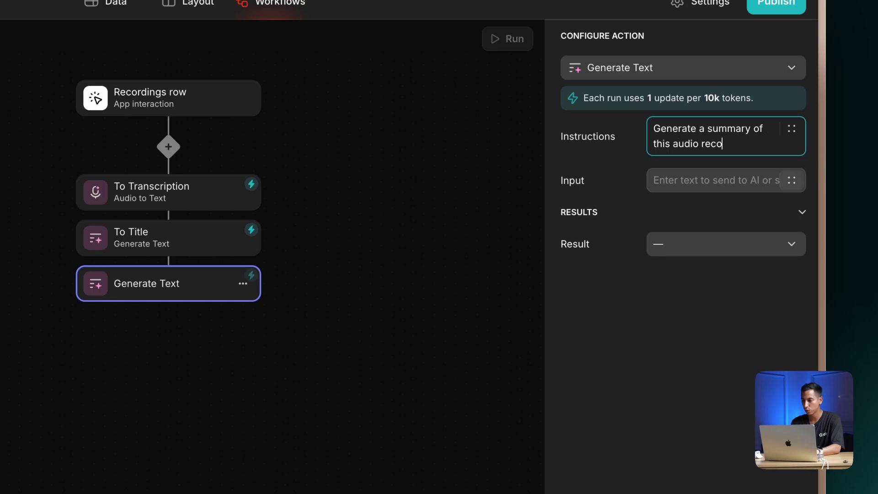
type("rding trasncription.")
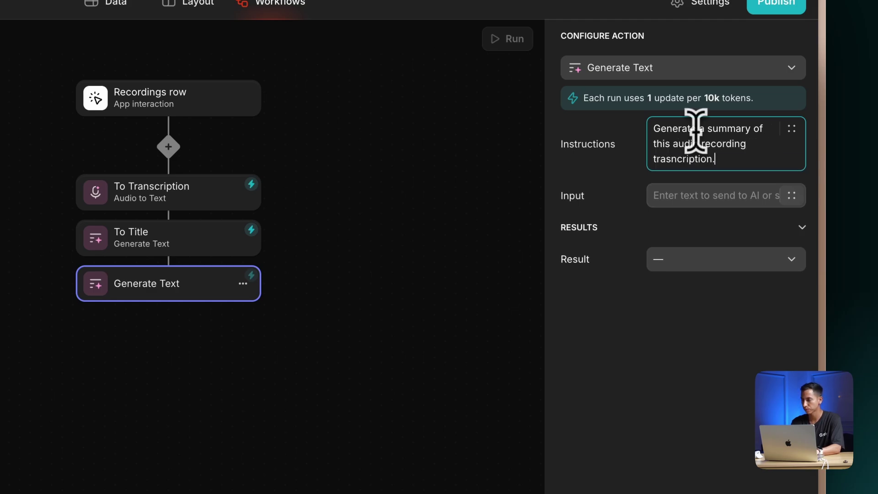
- Set its input to Transcription and save the result to the Summary column
left_click(711, 195)
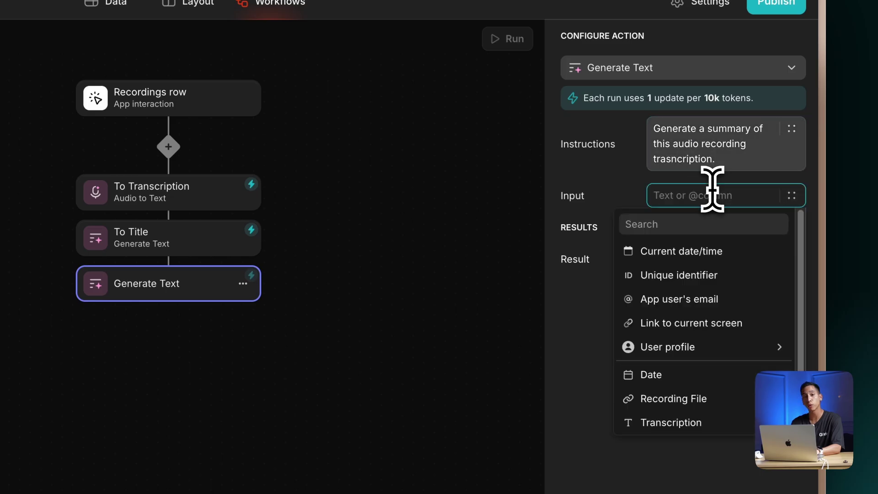
left_click(716, 423)
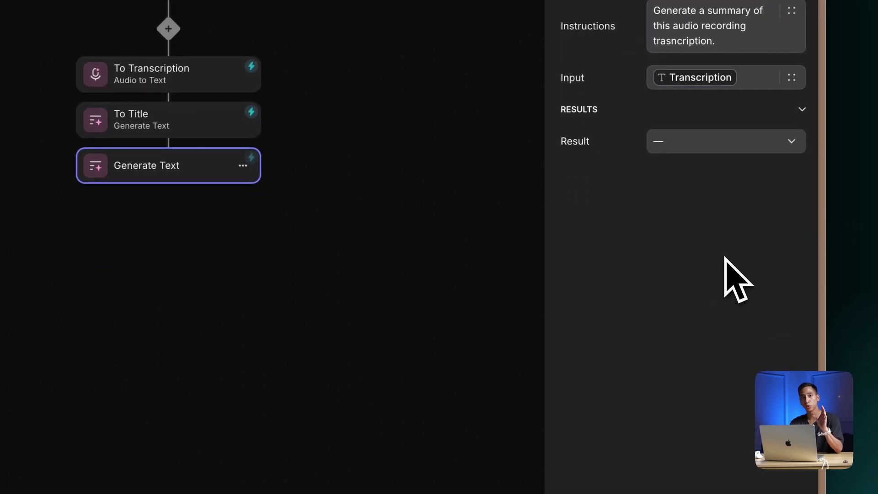
left_click(725, 145)
left_click(675, 343)
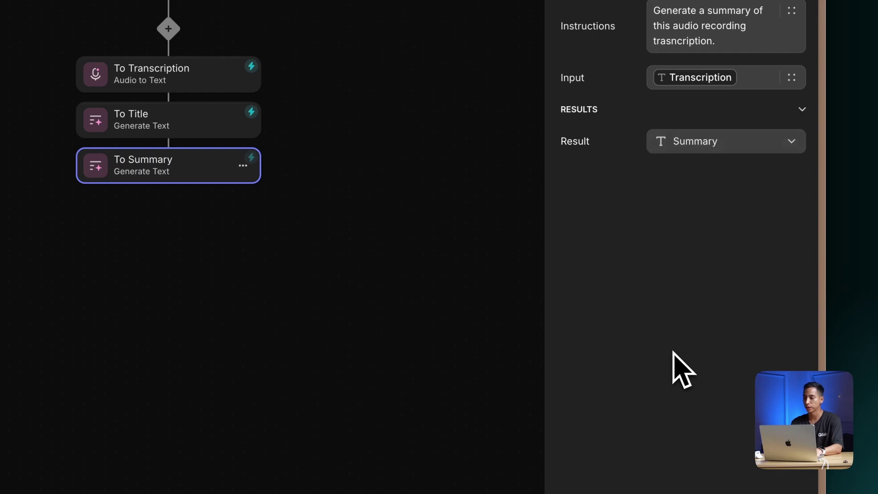
left_click(521, 270)
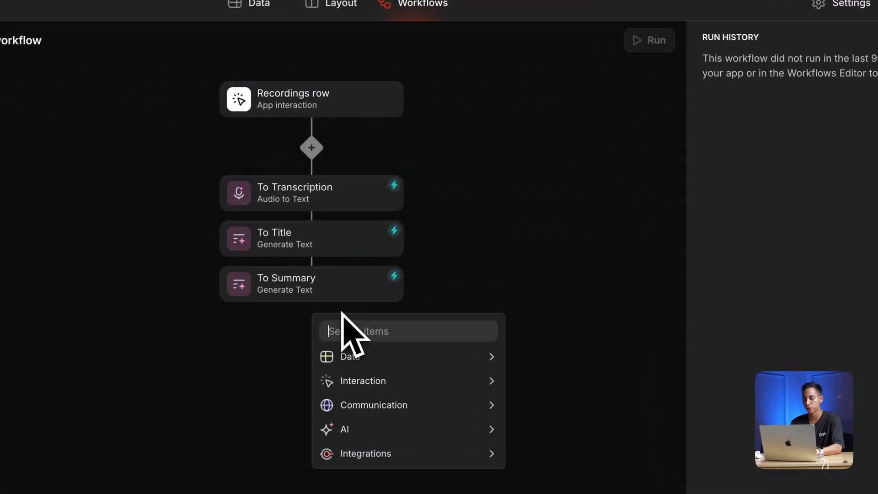
- Add a Show notification step after the To Summary step
type("notion")
key("BackSpace")
key("BackSpace")
left_click(414, 357)
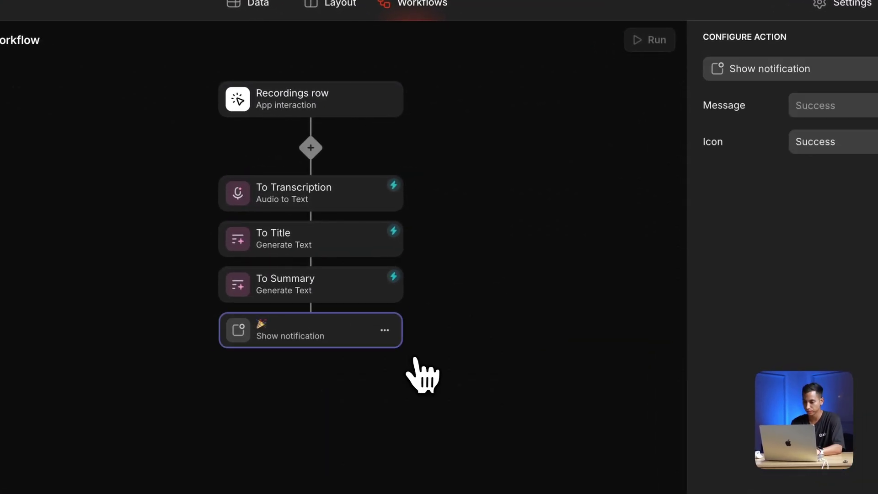
left_click(417, 358)
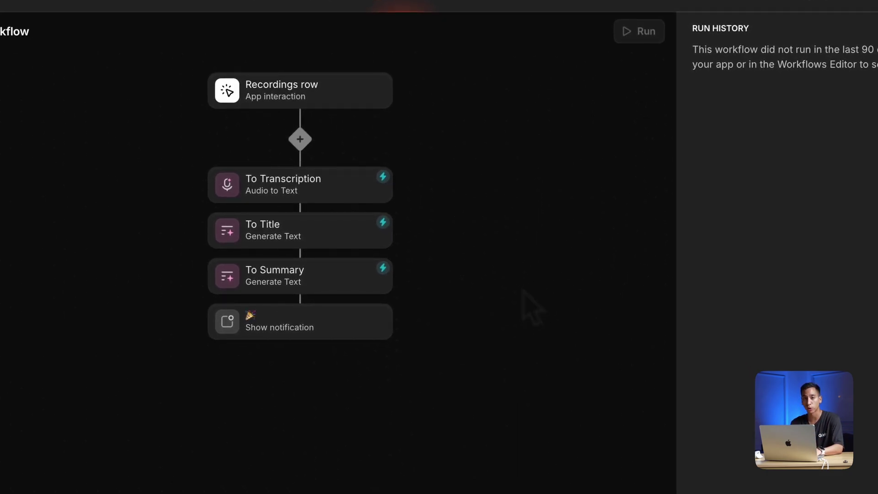
- Name the workflow 'Generate a title and a summary' and switch to the Layout editor
left_click(12, 29)
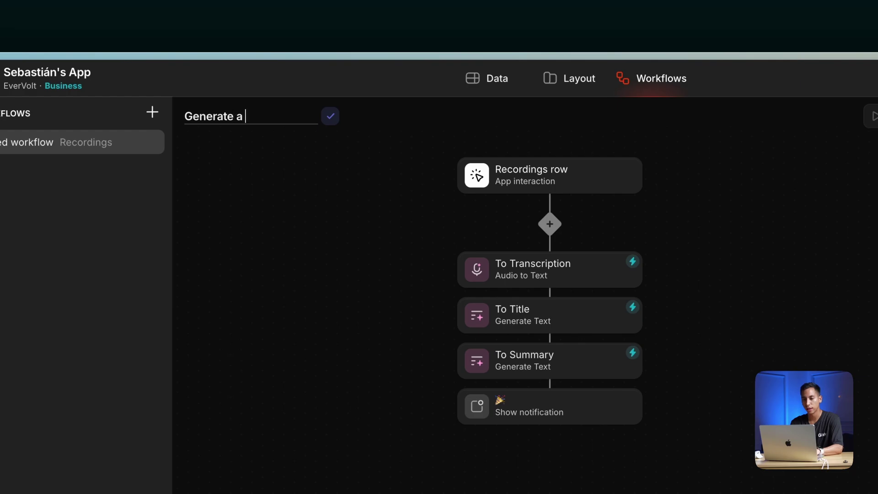
type("Generate a title and a summary")
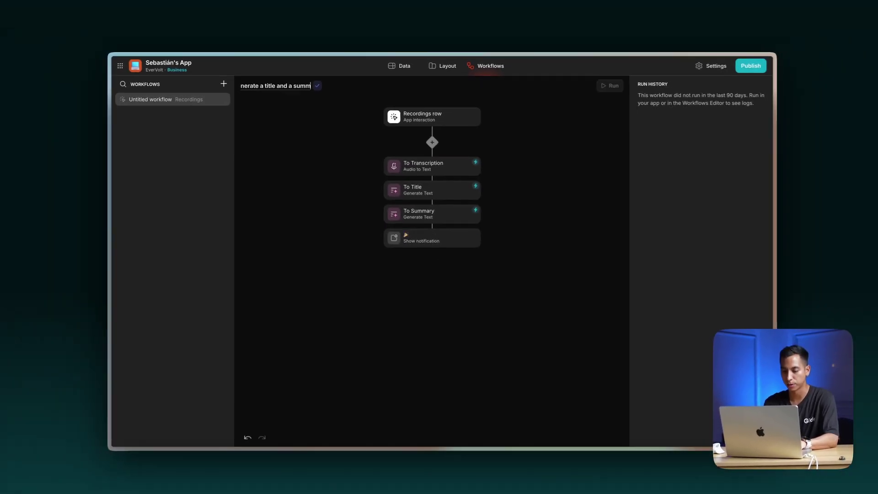
key("Return")
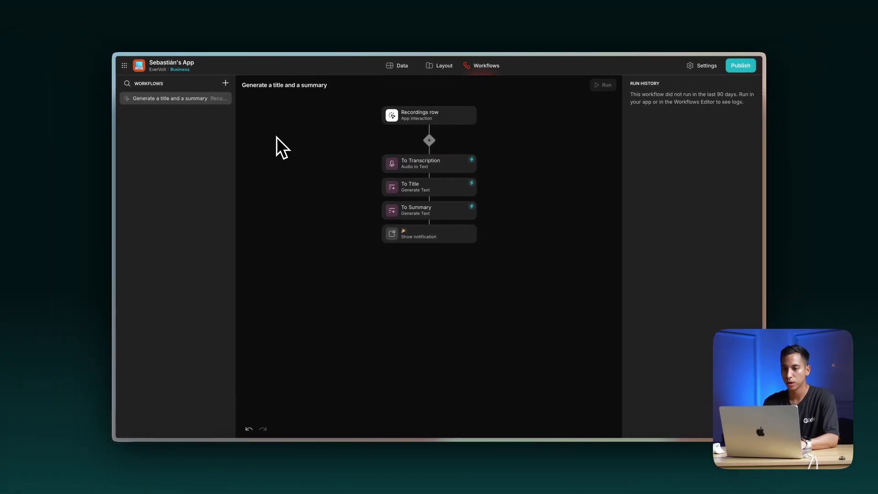
left_click(450, 67)
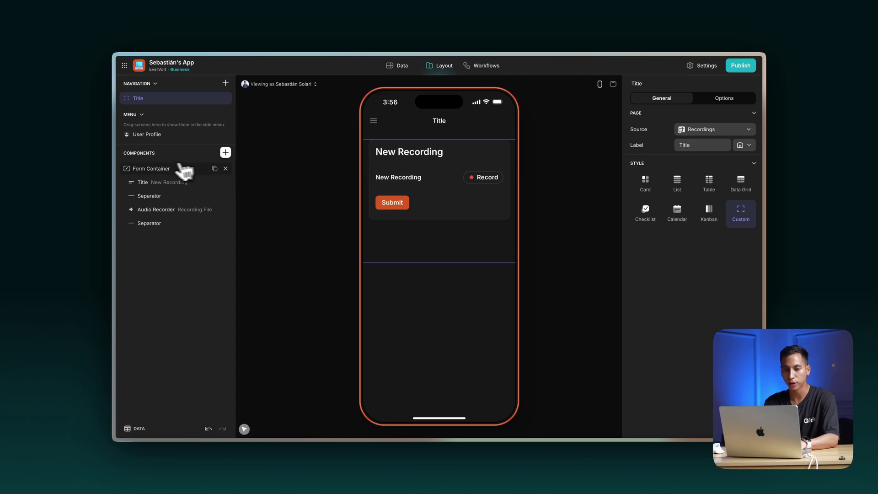
- Set the form container's After Submit action to the workflow 'Generate a title and a summary'
left_click(163, 173)
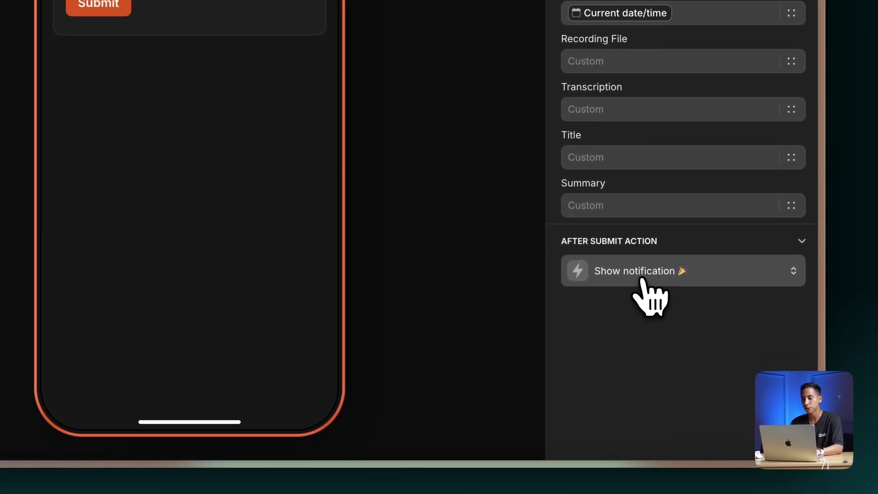
left_click(672, 343)
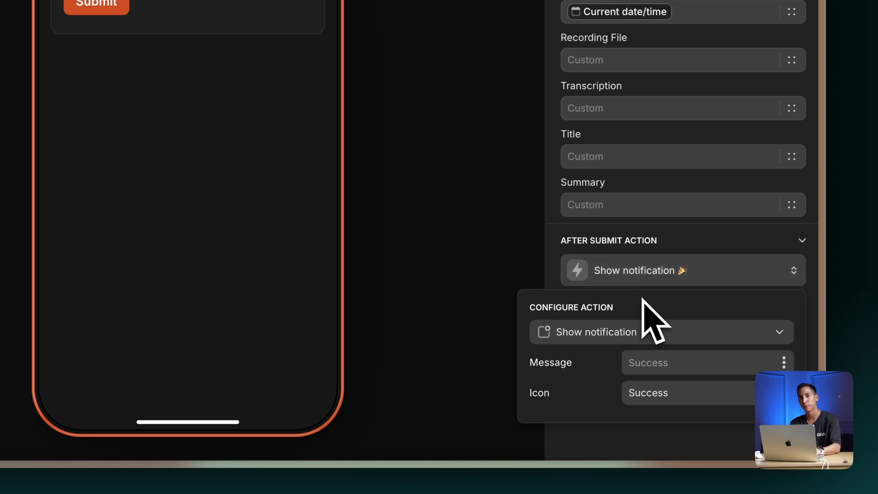
left_click(647, 338)
mouse_move(628, 180)
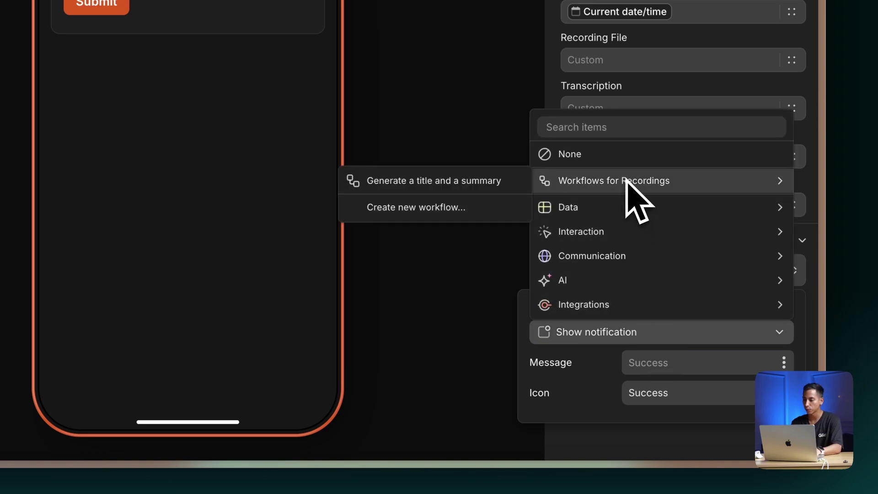
left_click(479, 195)
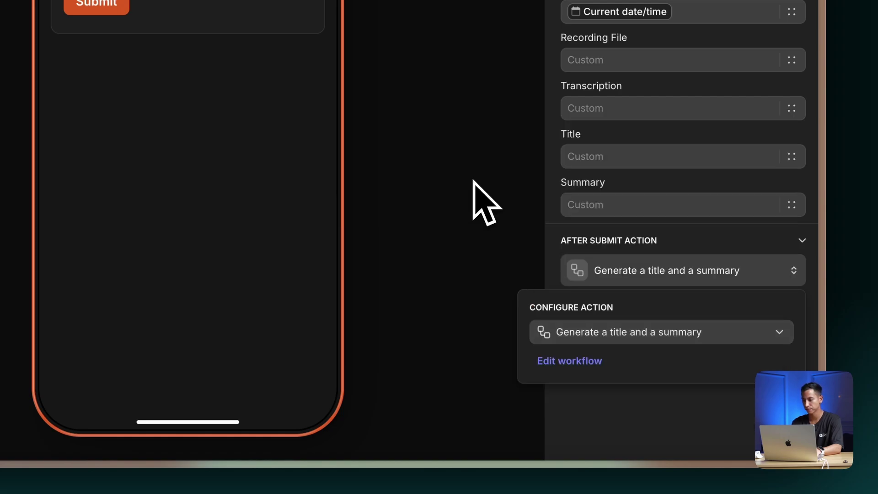
left_click(457, 192)
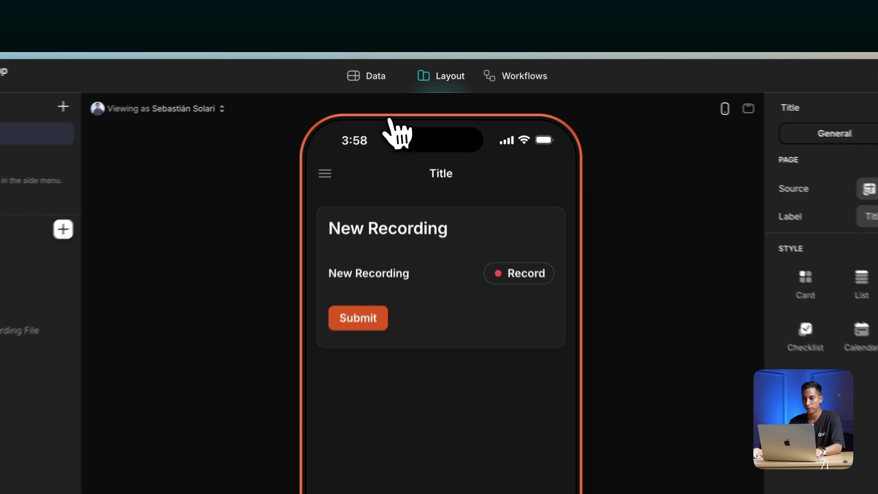
- Read the new row's transcription, title 'Transforming Lives: The Impact of Artificial Intelligence Across Sectors', and summary
left_click(397, 66)
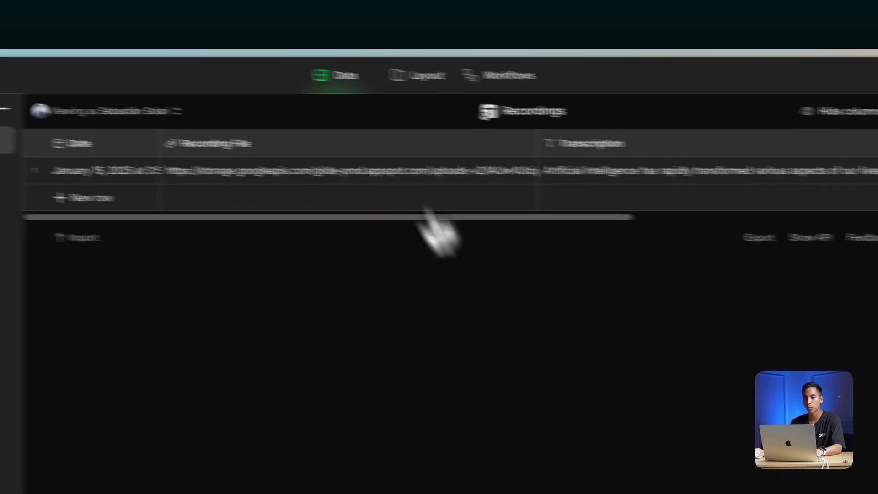
scroll(424, 198, "right", 5)
scroll(420, 198, "left", 5)
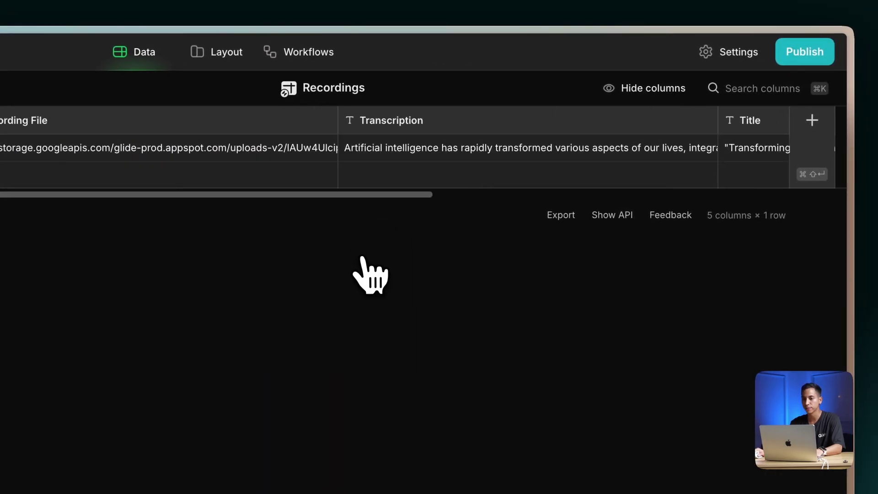
left_click(467, 158)
double_click(456, 155)
key("Escape")
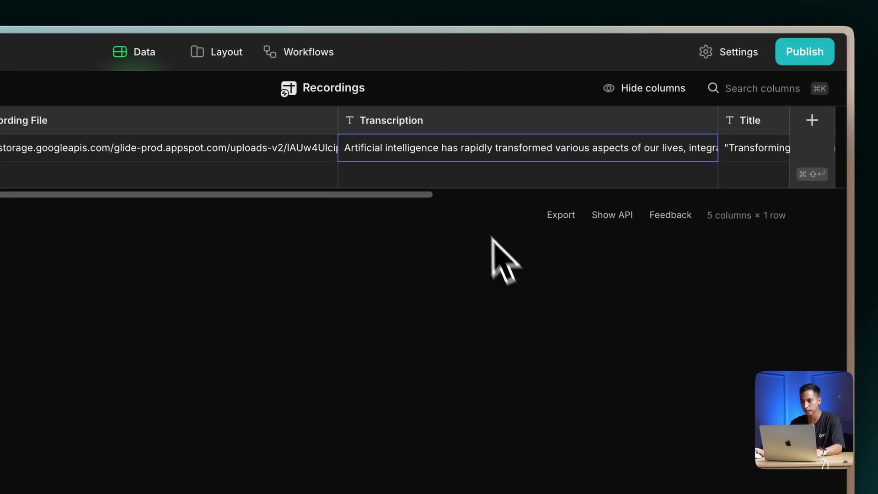
scroll(458, 210, "right", 10)
double_click(423, 148)
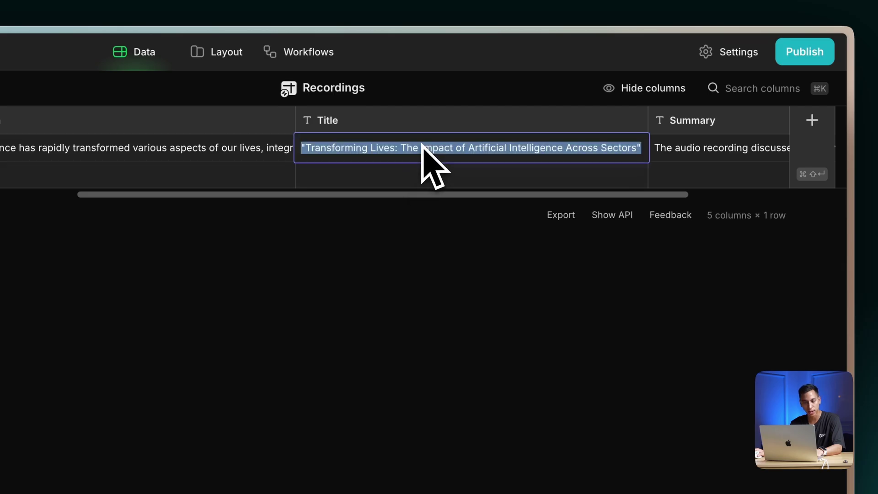
double_click(669, 151)
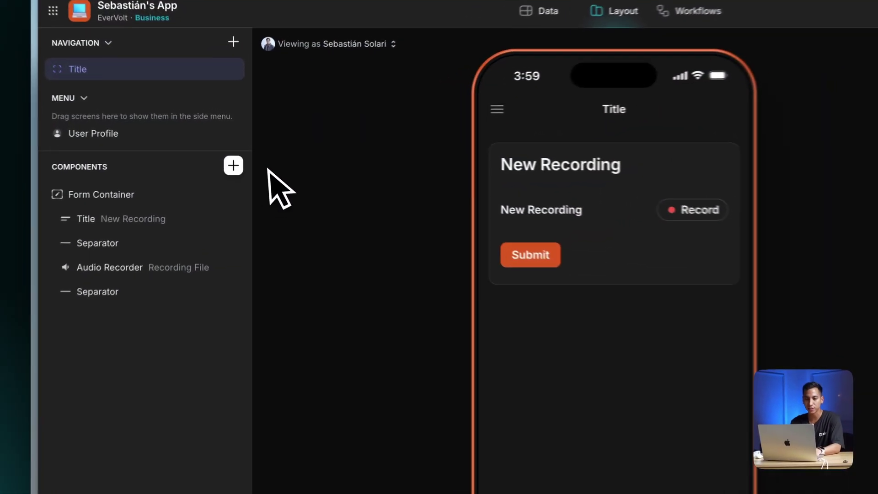
- Add a List component below the form with the title 'Recording'
left_click(233, 165)
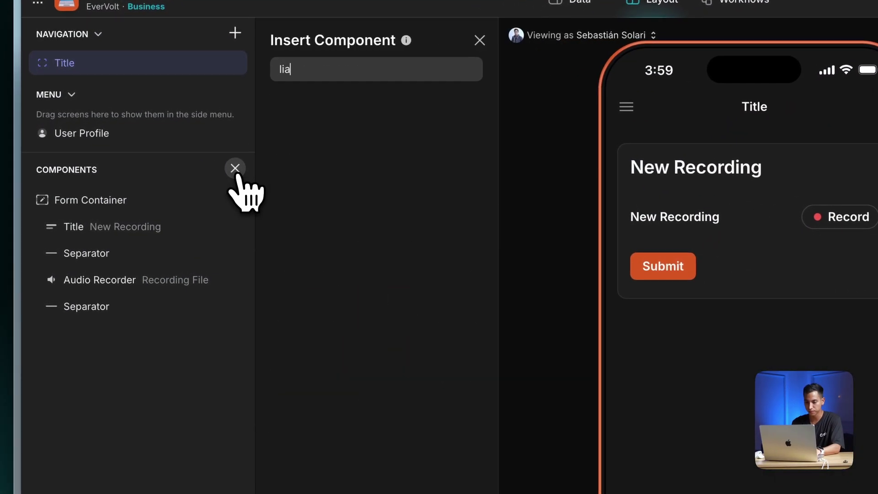
type("lis")
left_click(284, 145)
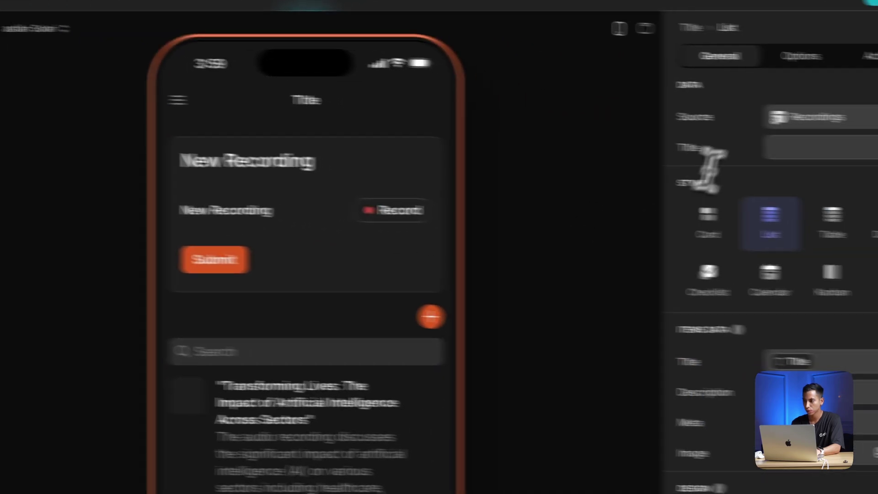
left_click(671, 137)
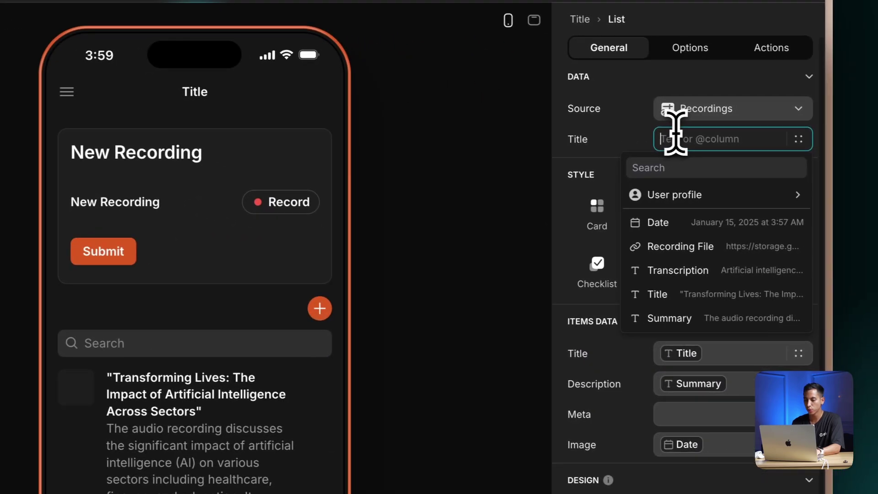
type("Recording")
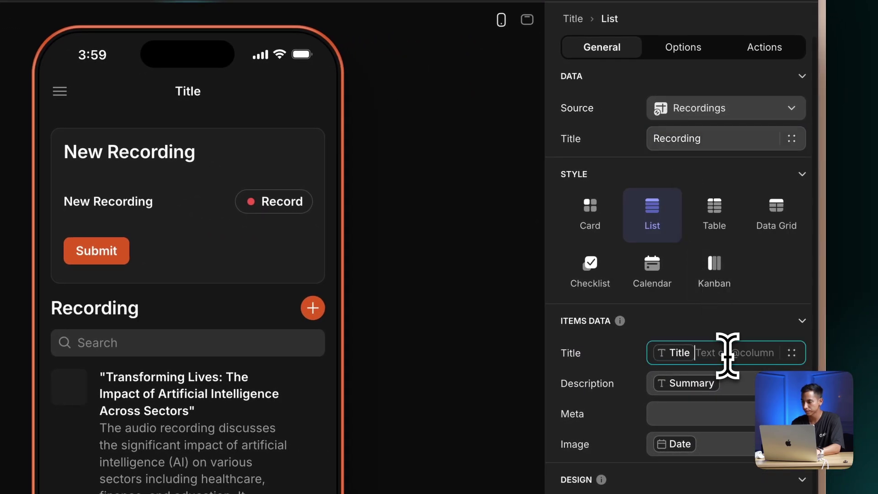
- Show each recording's Date as the list meta and clear the Image field
left_click(730, 411)
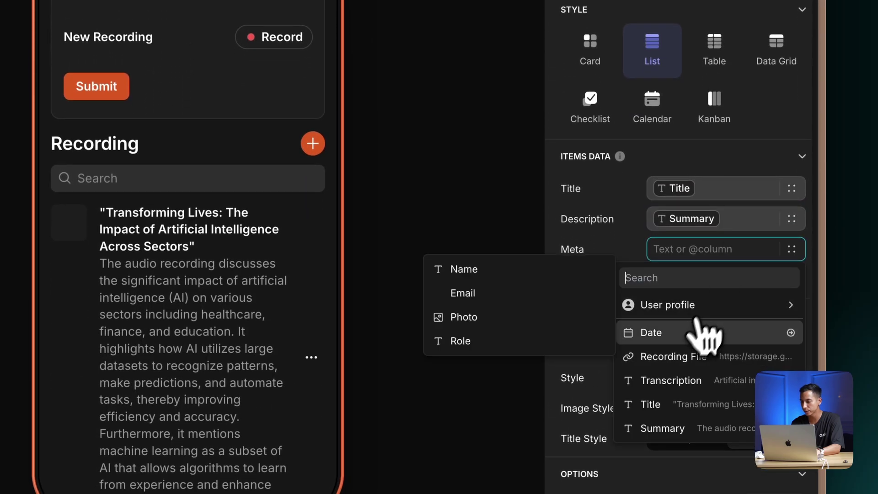
left_click(704, 333)
left_click(707, 281)
key("BackSpace")
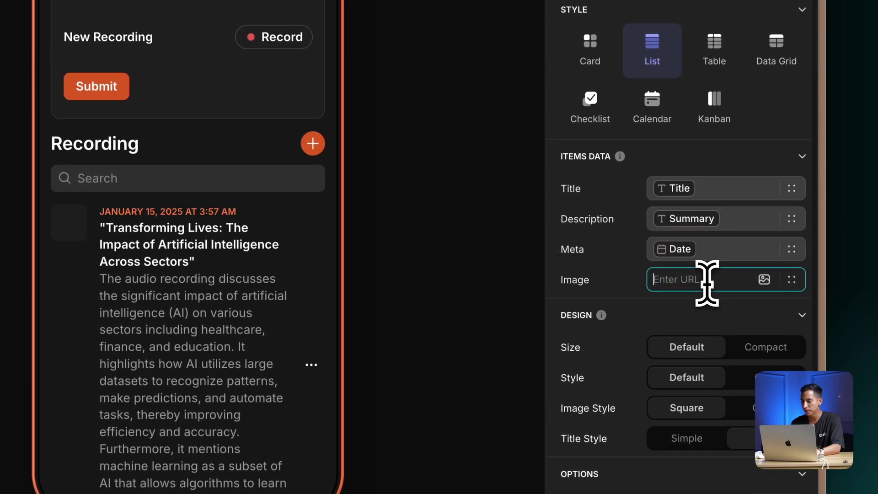